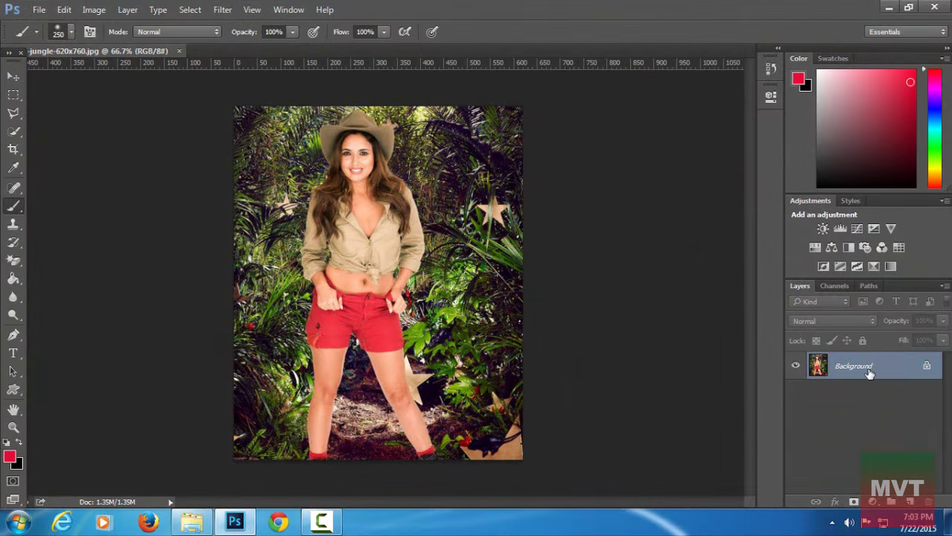
- Convert the locked Background of the jungle photo into an editable Layer 0
double_click(869, 370)
left_click(608, 169)
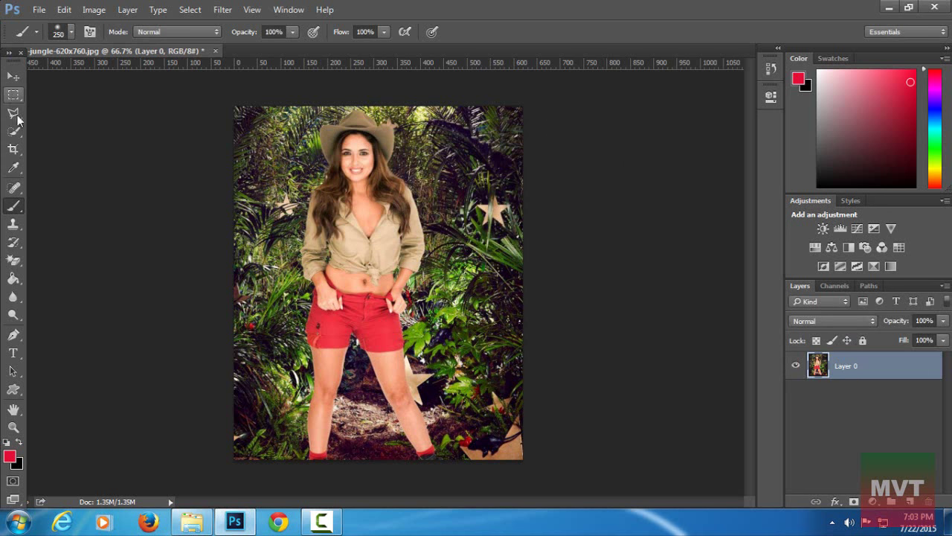
- Crop outward past every edge so a transparent border surrounds the centred photo
left_click(21, 150)
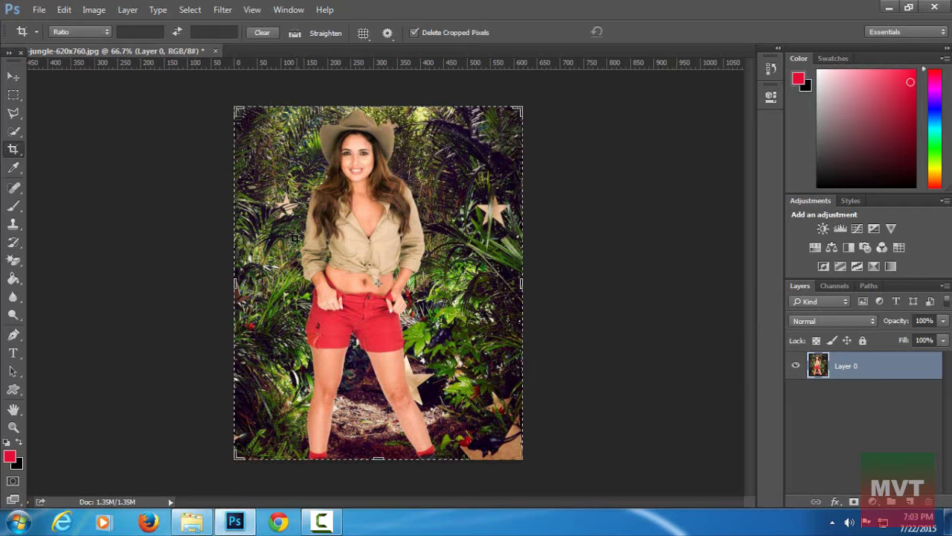
left_click_drag(232, 283, 227, 288)
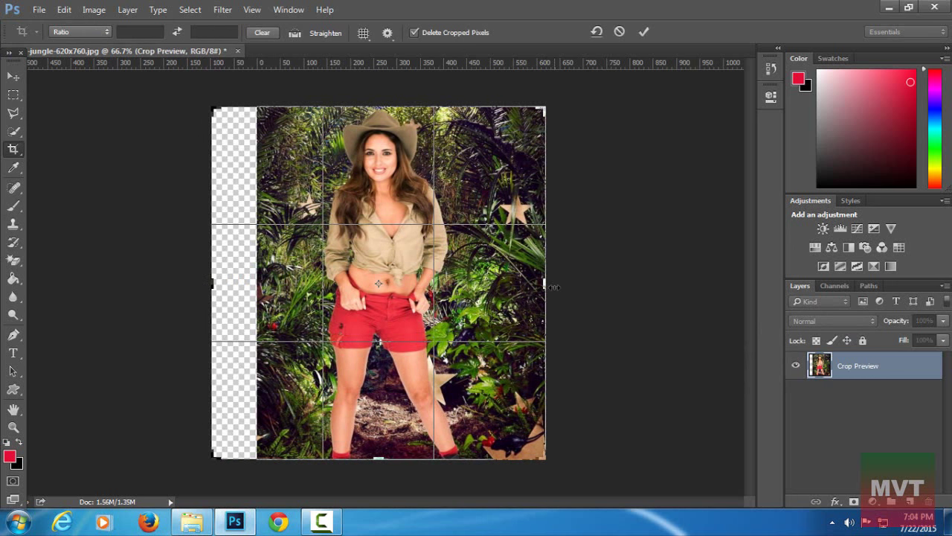
left_click_drag(545, 282, 578, 288)
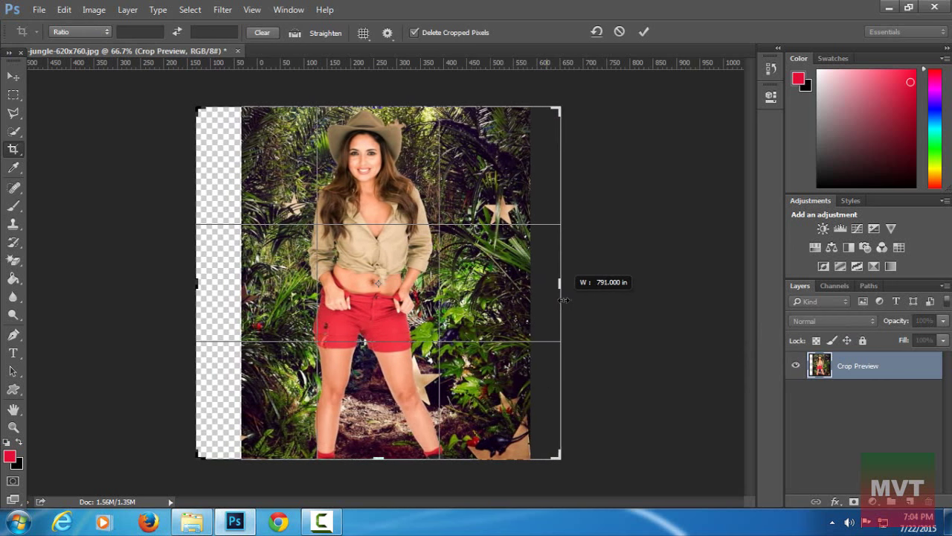
left_click_drag(579, 289, 569, 283)
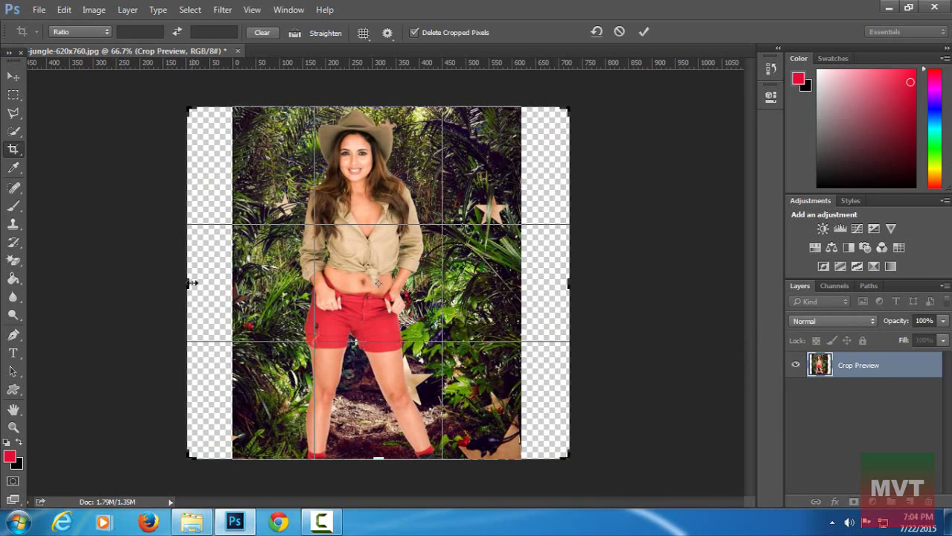
left_click_drag(380, 104, 383, 93)
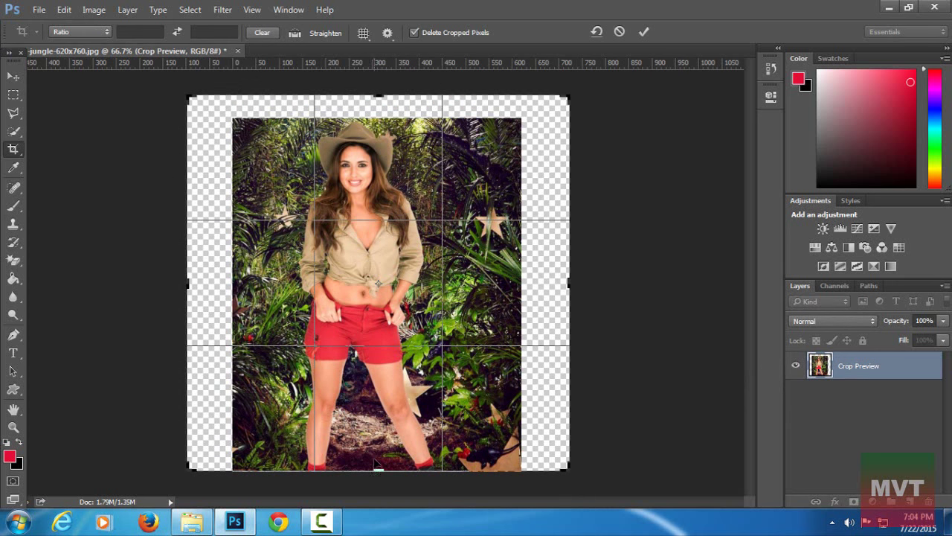
left_click_drag(378, 468, 374, 479)
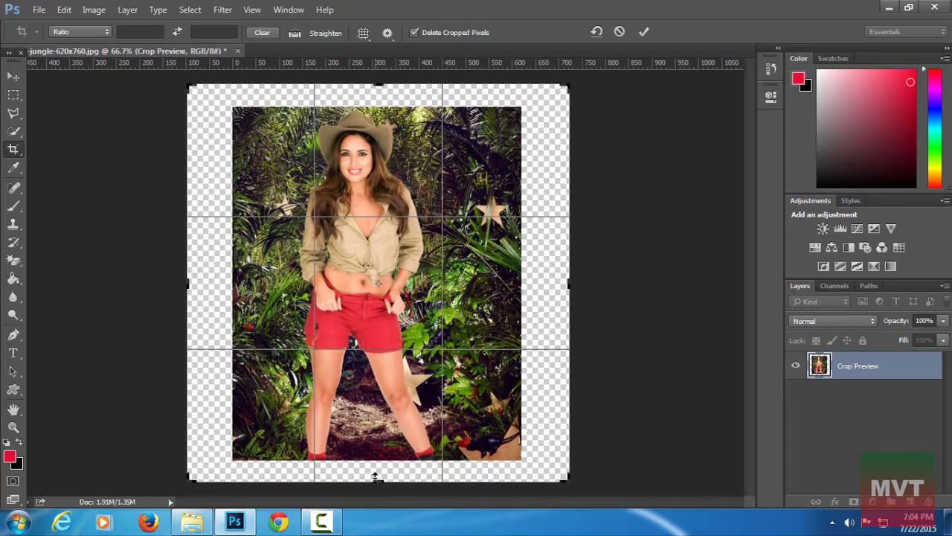
left_click_drag(373, 338, 382, 315)
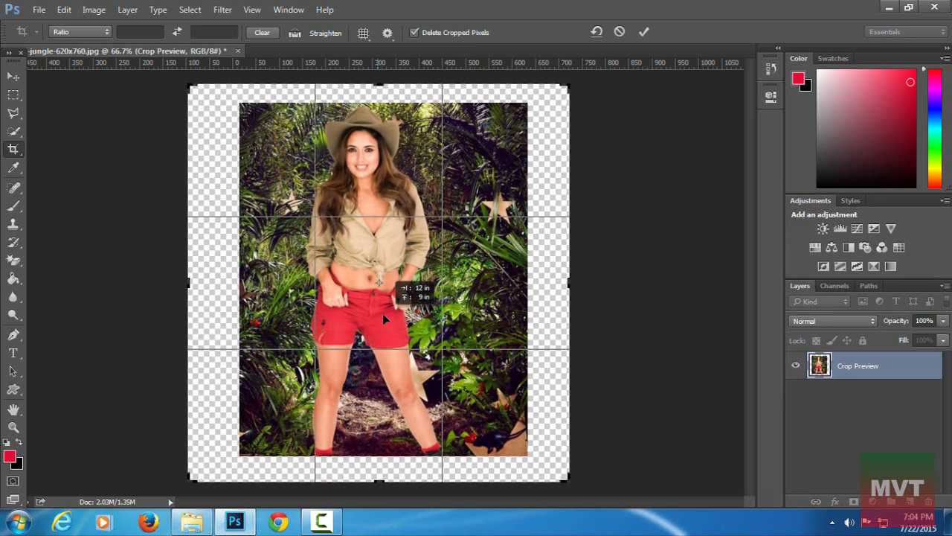
key("Return")
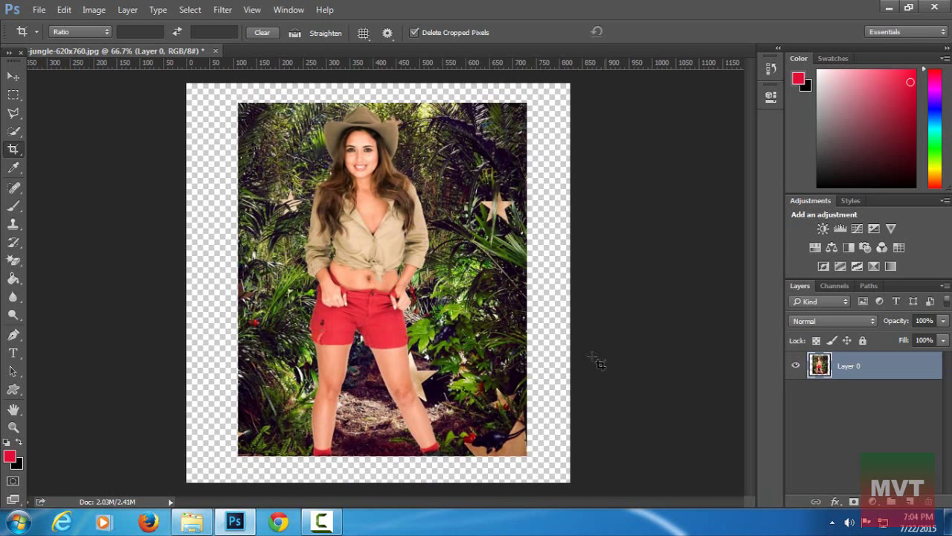
- Scale the photo down to 95% around its centre and add a new empty layer
key("ctrl+t")
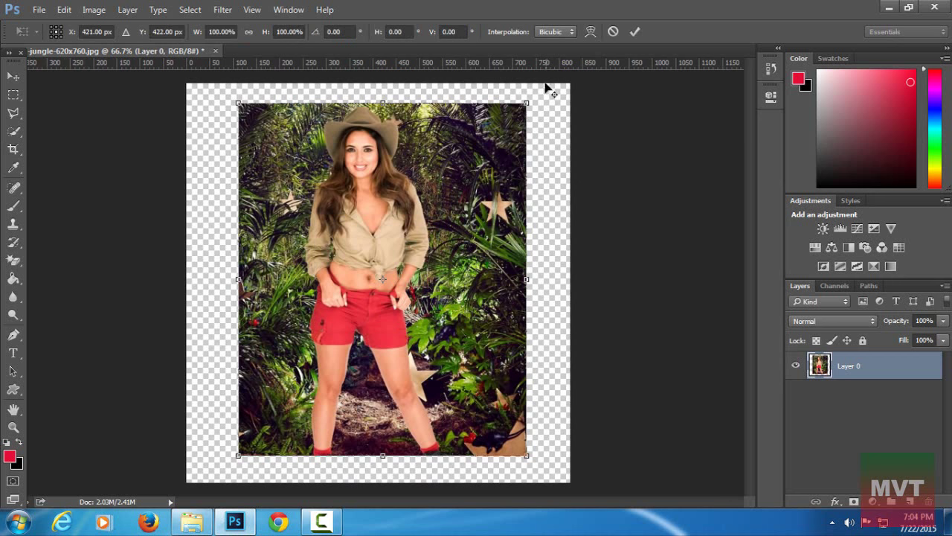
left_click_drag(528, 102, 519, 112)
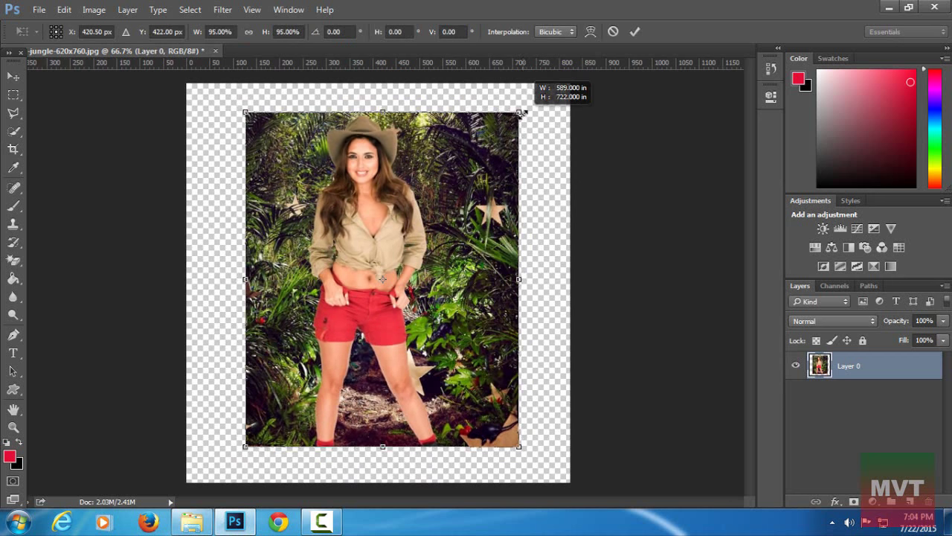
key("Return")
key("c")
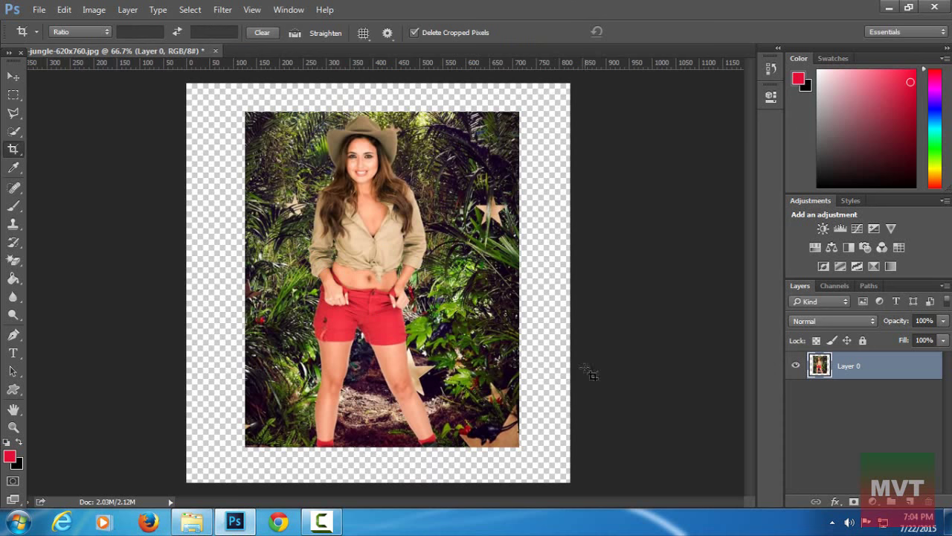
left_click(912, 503)
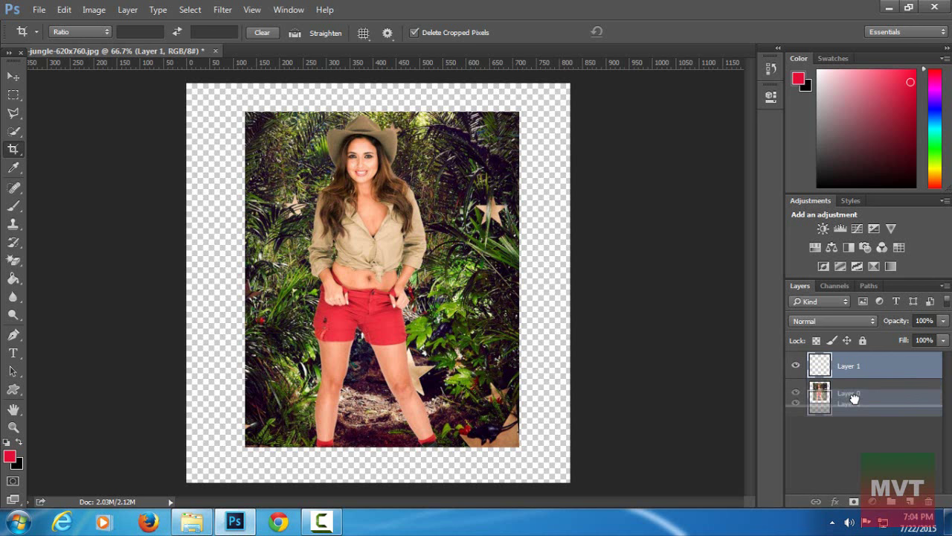
- Move Layer 1 below Layer 0 and fill it with white (#ffffff) using the Paint Bucket
left_click_drag(852, 379, 808, 409)
left_click(10, 455)
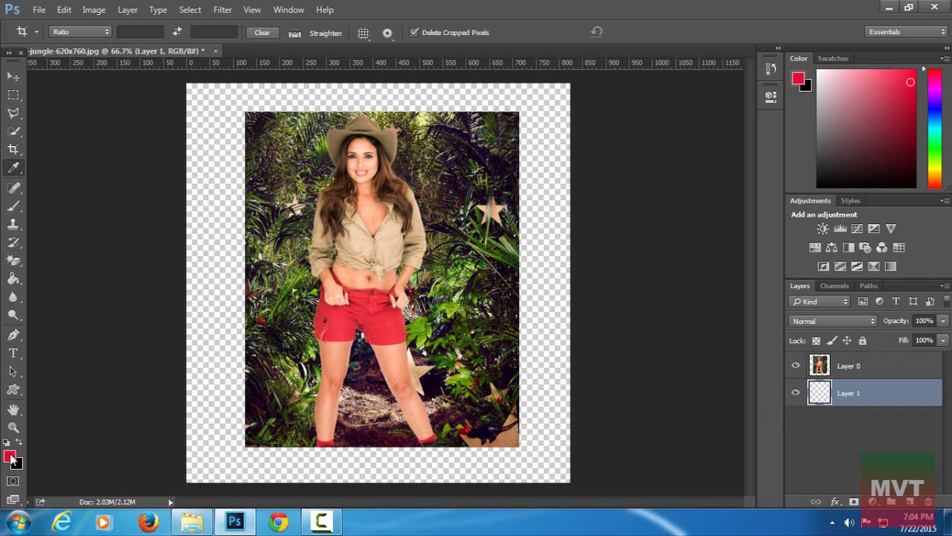
type("ffffff")
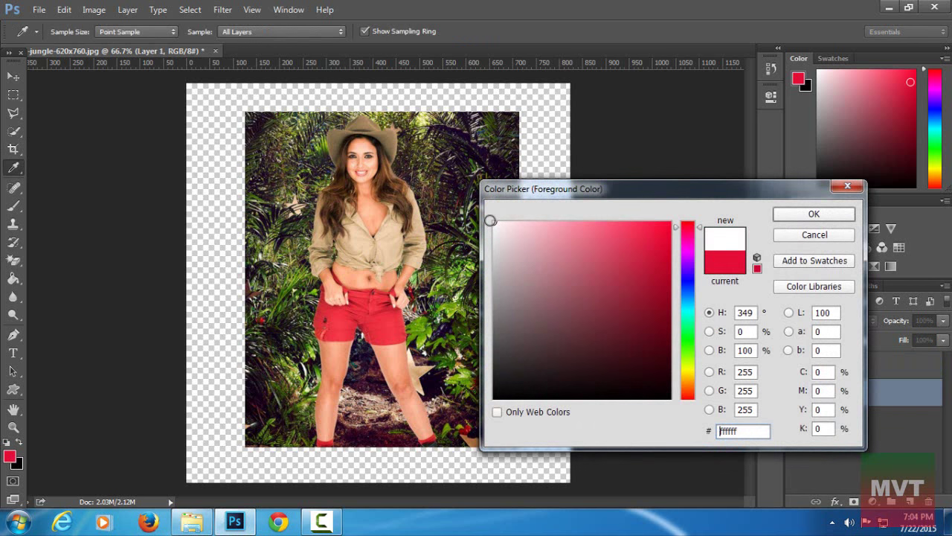
left_click(797, 215)
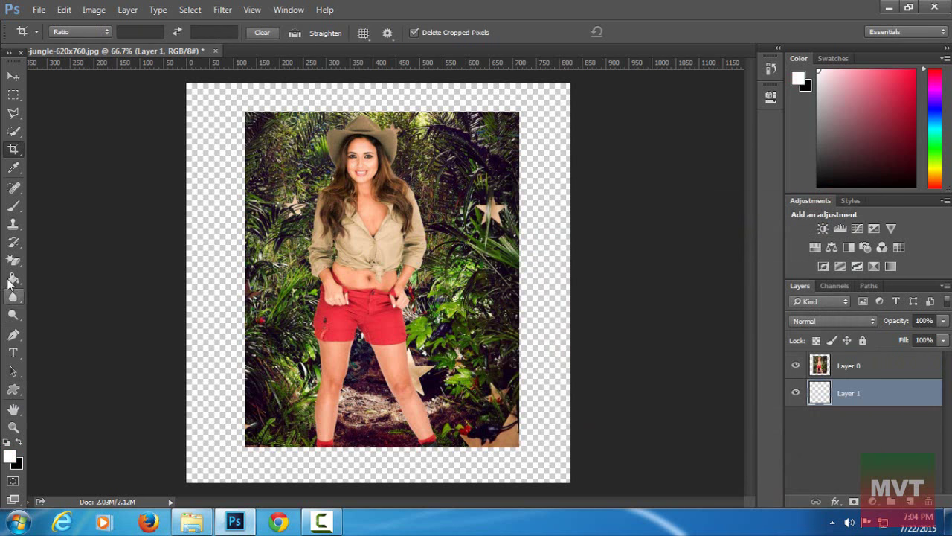
left_click(18, 281)
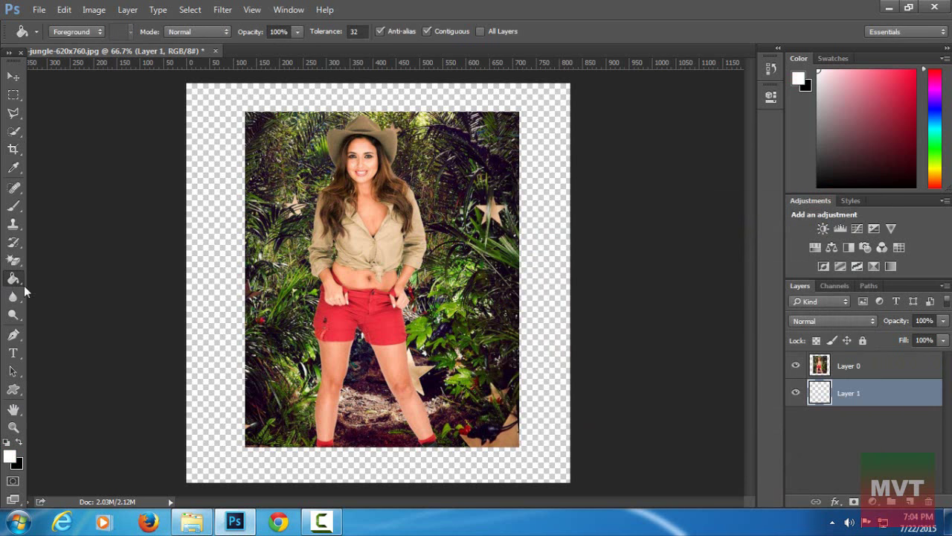
left_click(216, 307)
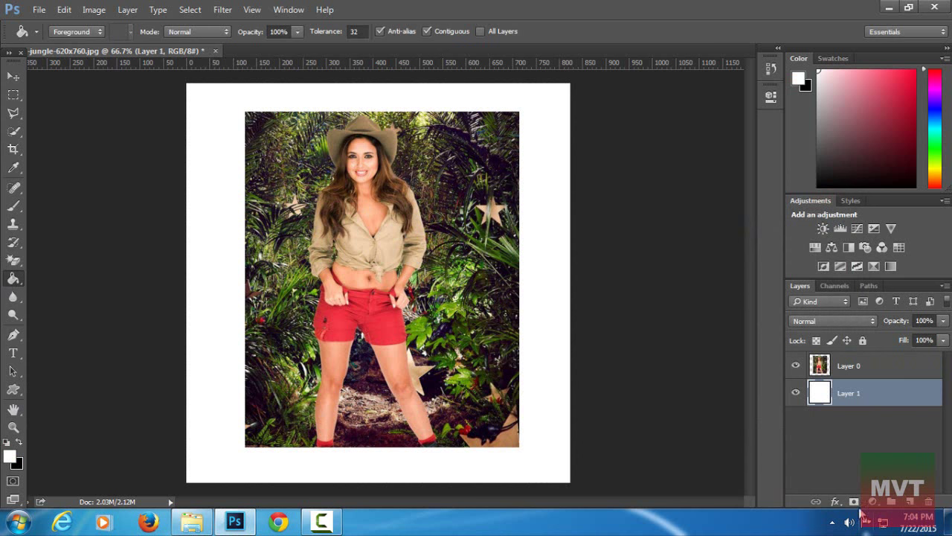
left_click(861, 366)
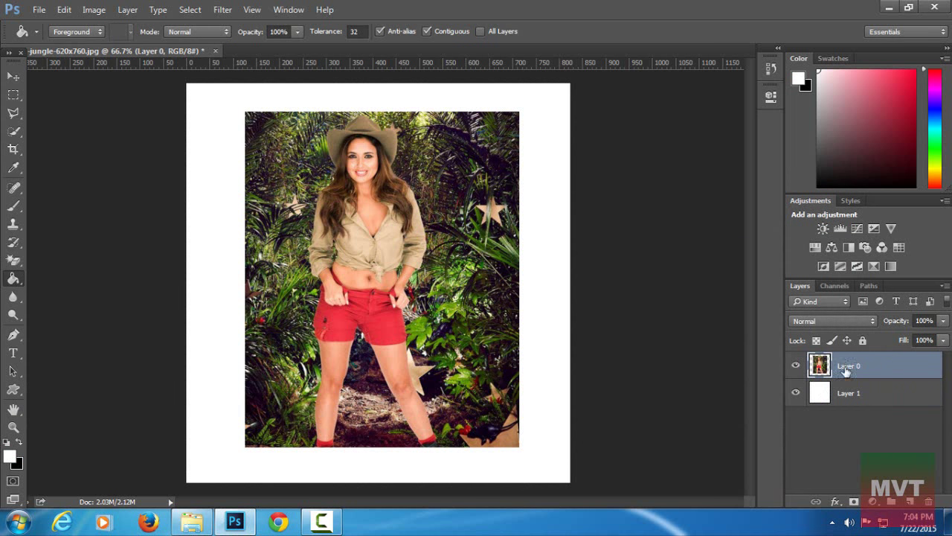
- Add a black-filled mask to Layer 0 and choose the 1088 brush-stroke brush preset
left_click(855, 501)
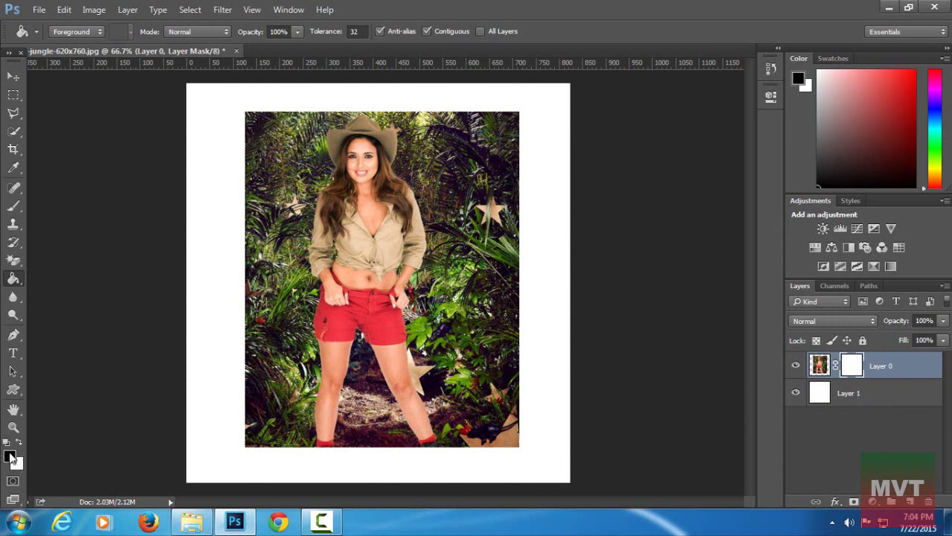
left_click(374, 251)
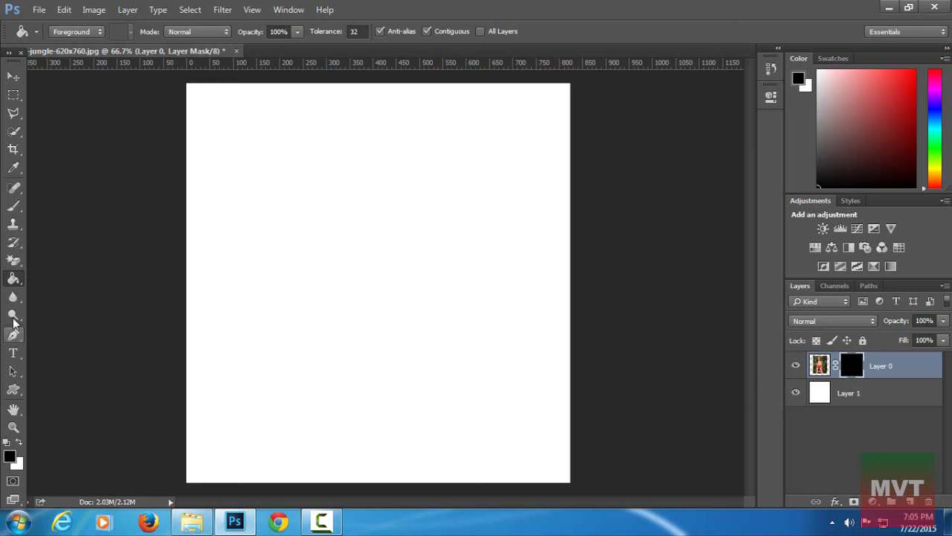
left_click(14, 208)
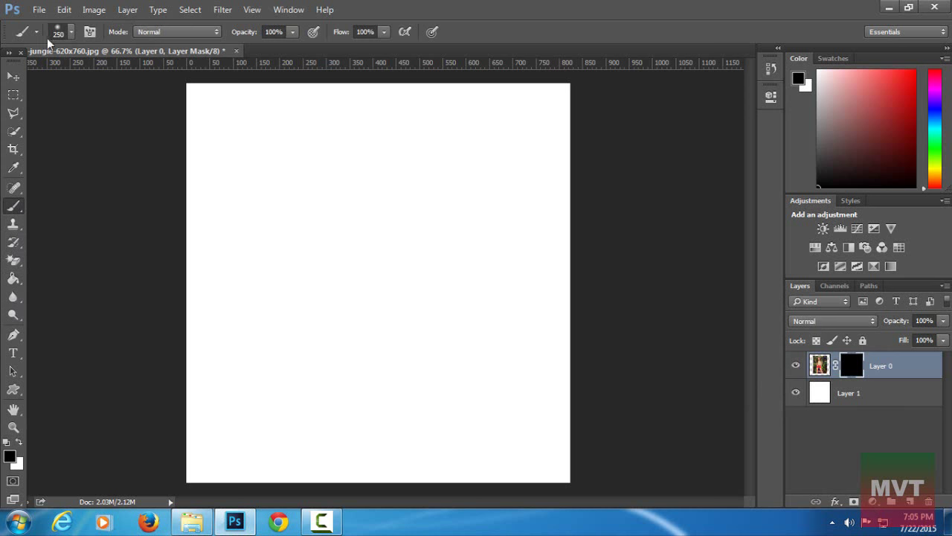
left_click(71, 35)
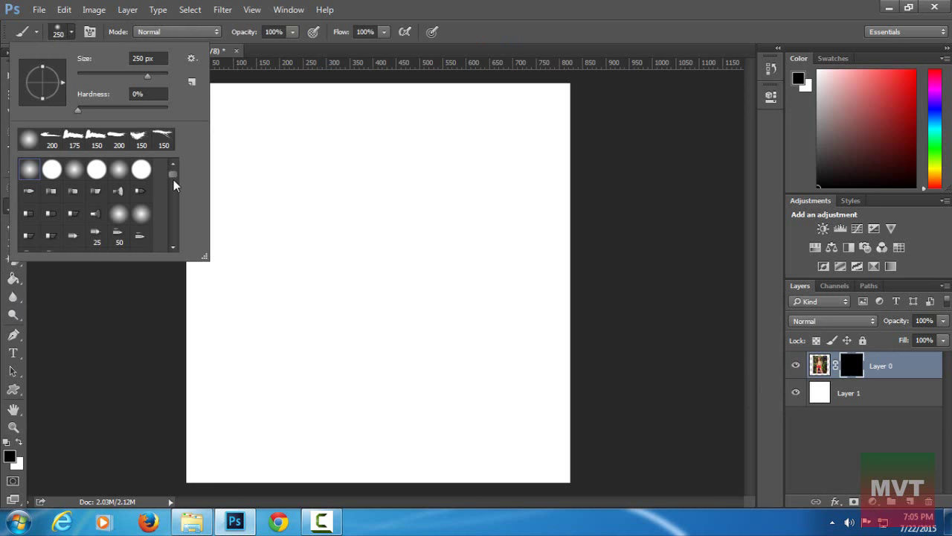
left_click_drag(174, 181, 174, 240)
double_click(94, 199)
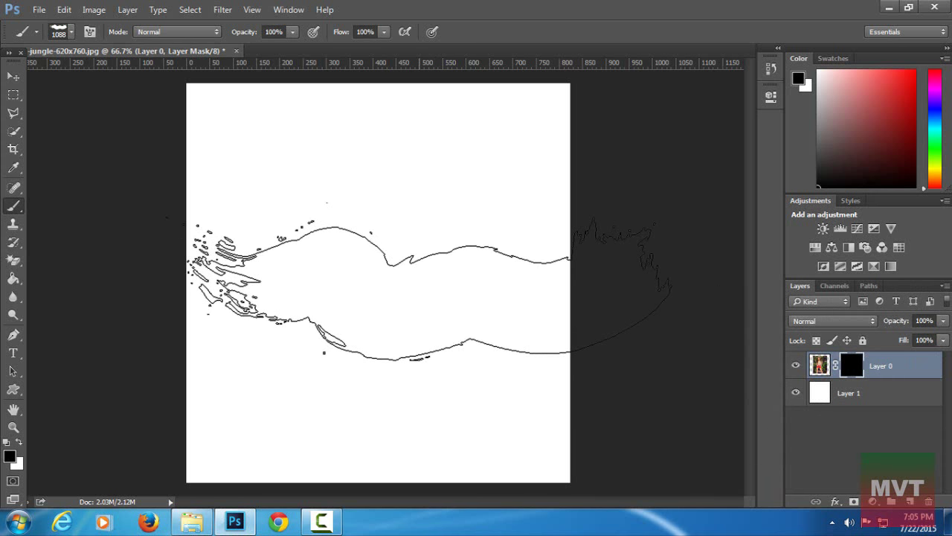
key("bracketleft")
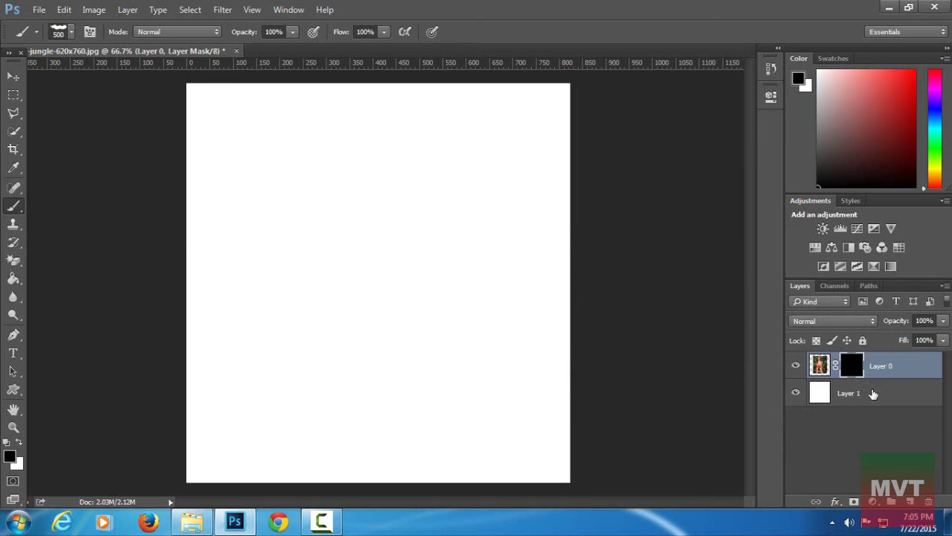
- Set the mask density to 88%, shrink the brush to 400 px and switch to white
double_click(846, 372)
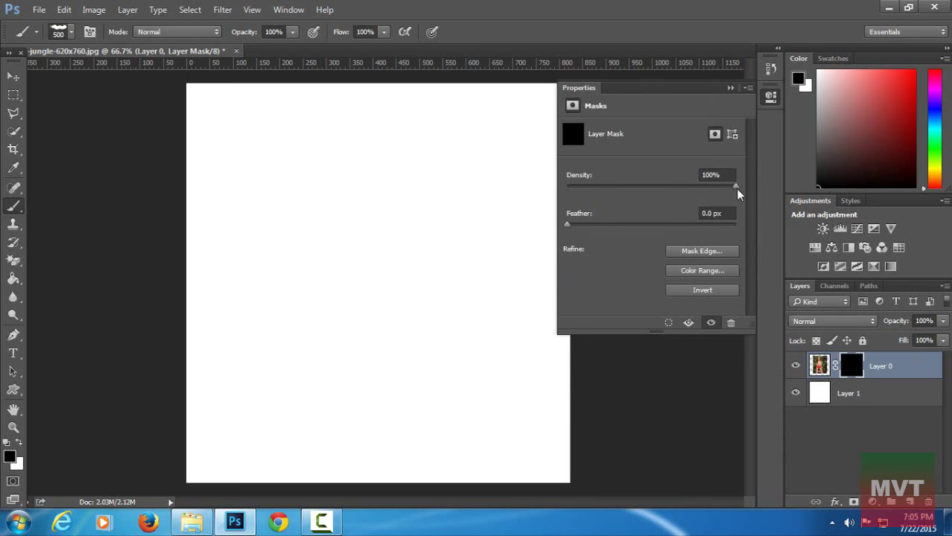
left_click_drag(736, 186, 713, 186)
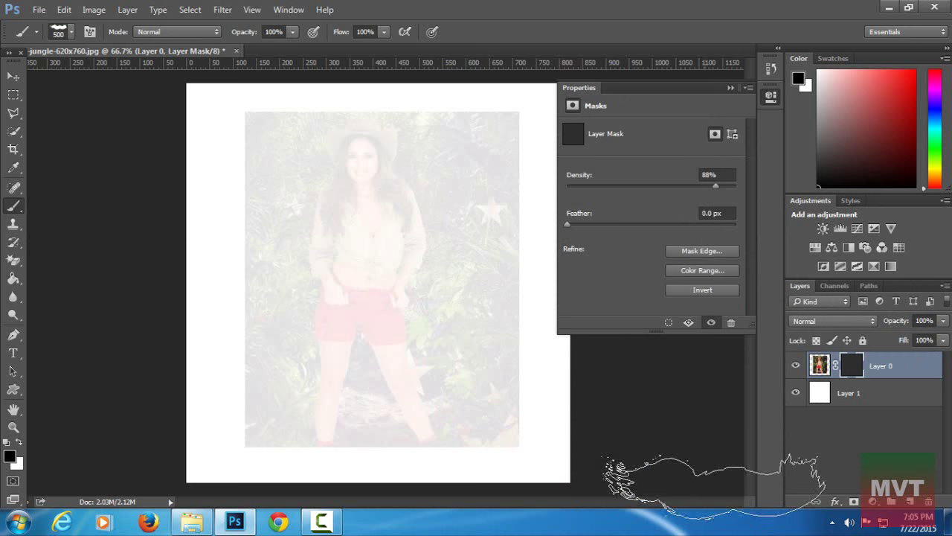
left_click(725, 88)
key("bracketleft")
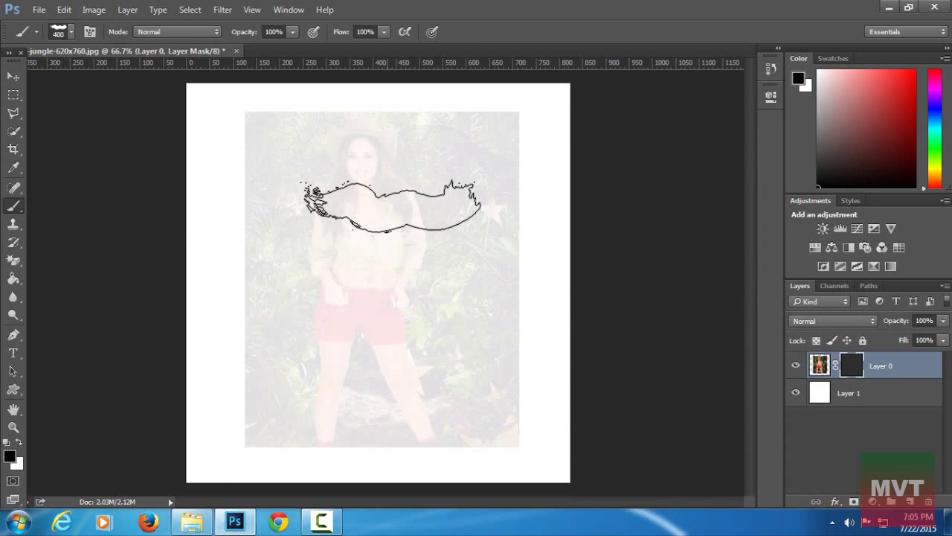
key("bracketleft")
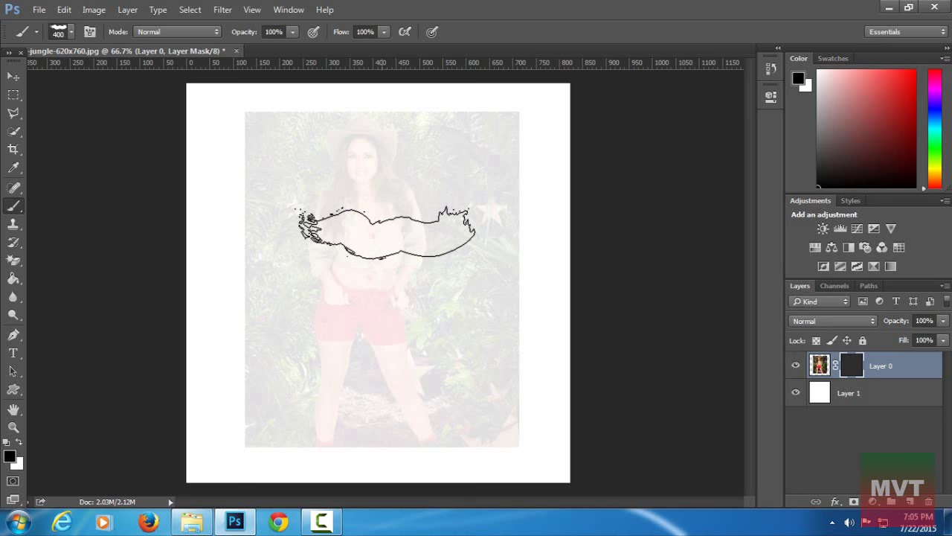
key("x")
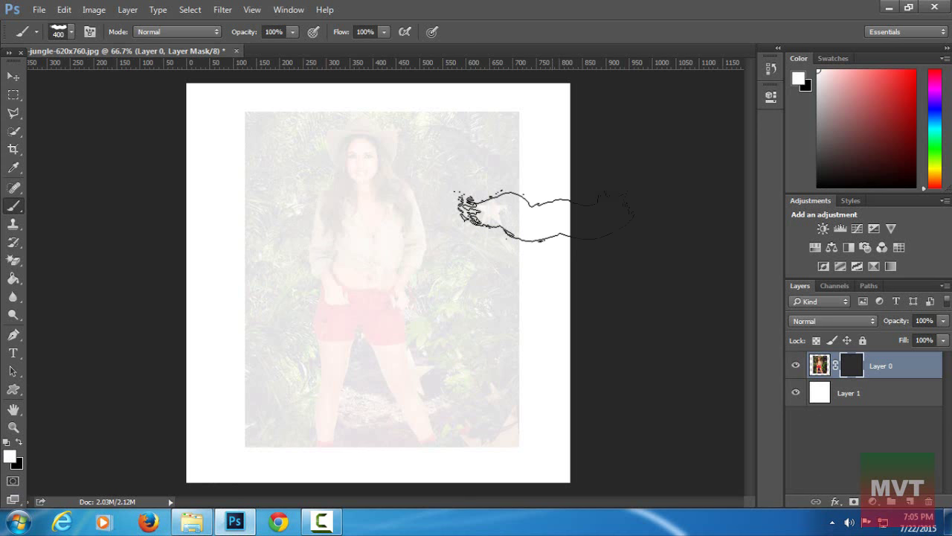
- Reveal the woman's shoulders, hair and torso with the 617 stroke brush
left_click(411, 198)
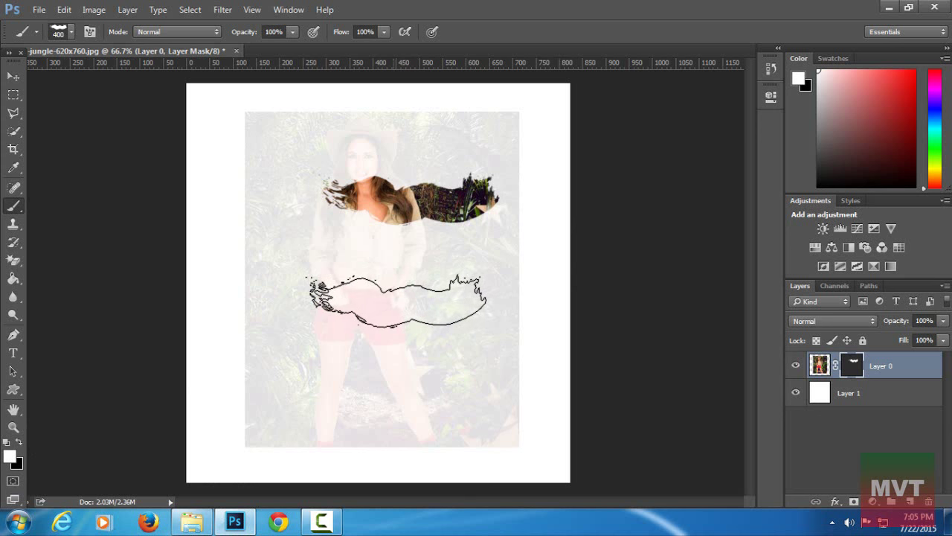
left_click(71, 35)
double_click(52, 243)
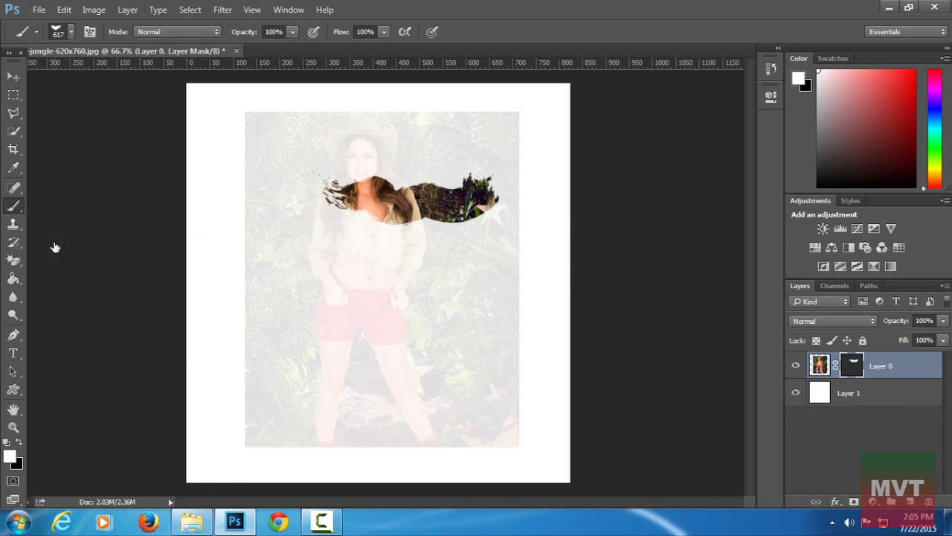
key("bracketleft")
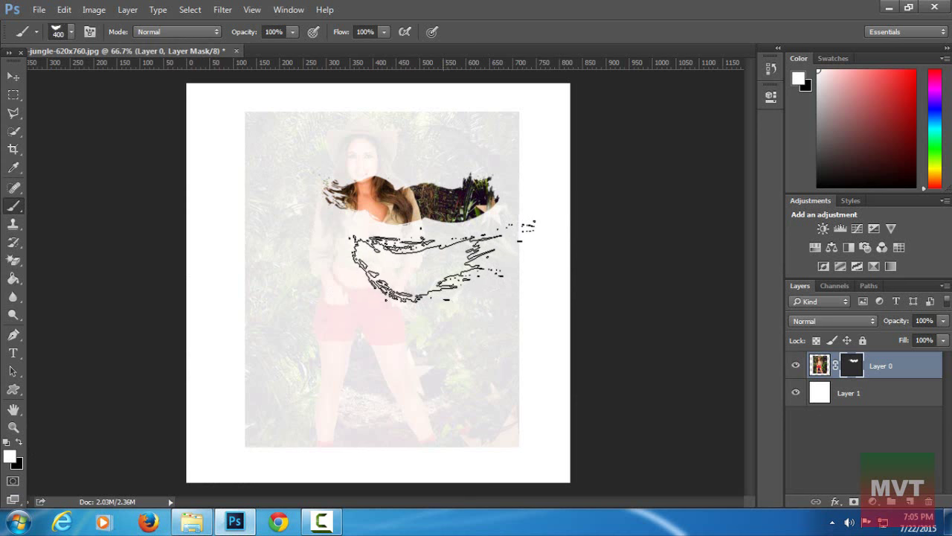
key("bracketleft")
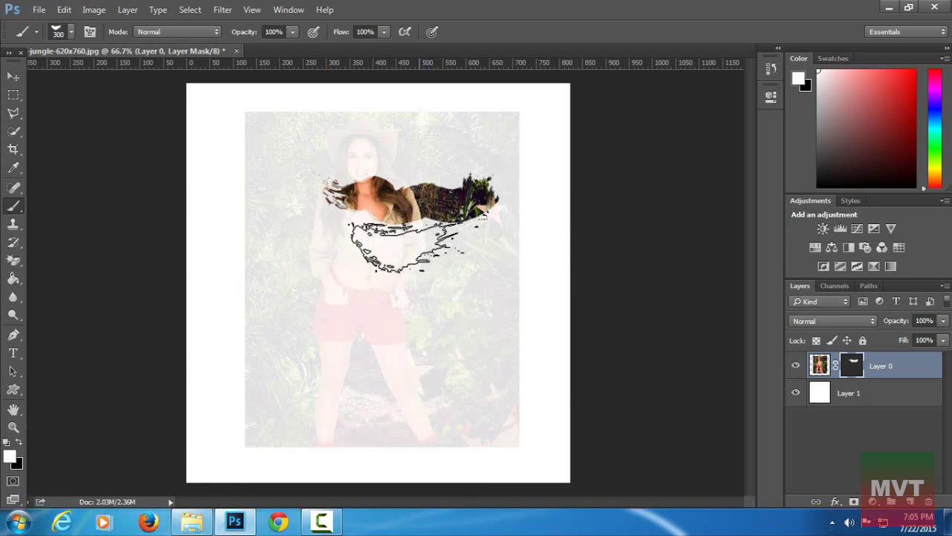
left_click_drag(405, 234, 379, 253)
key("bracketleft")
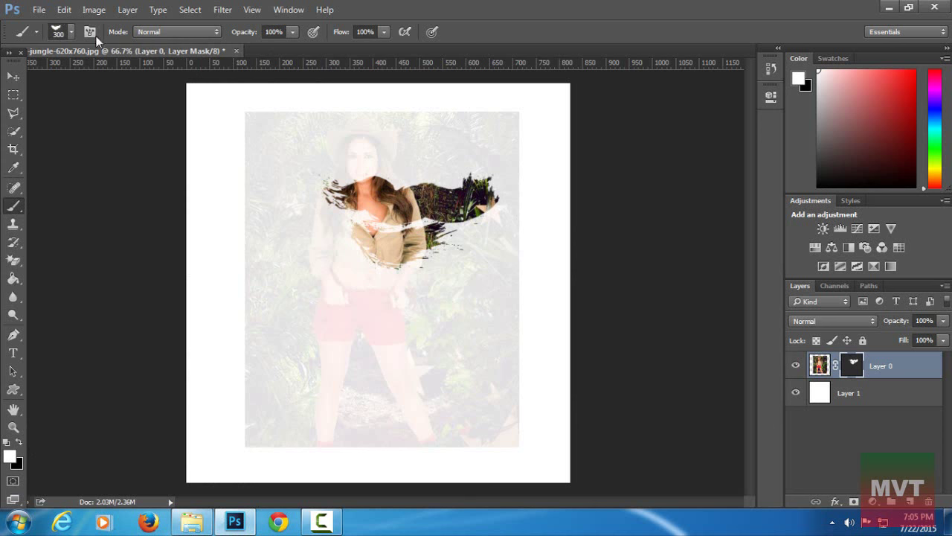
- Switch to the 1120 brush tip at 400 px and reveal jungle left of the torso
left_click(71, 32)
left_click(36, 218)
key("Return")
key("bracketleft")
key("bracketleft")
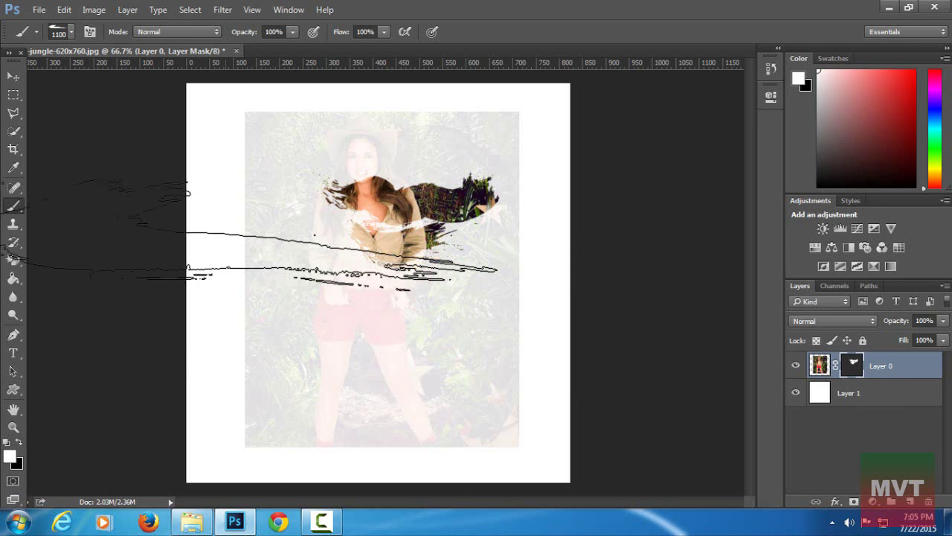
key("bracketleft")
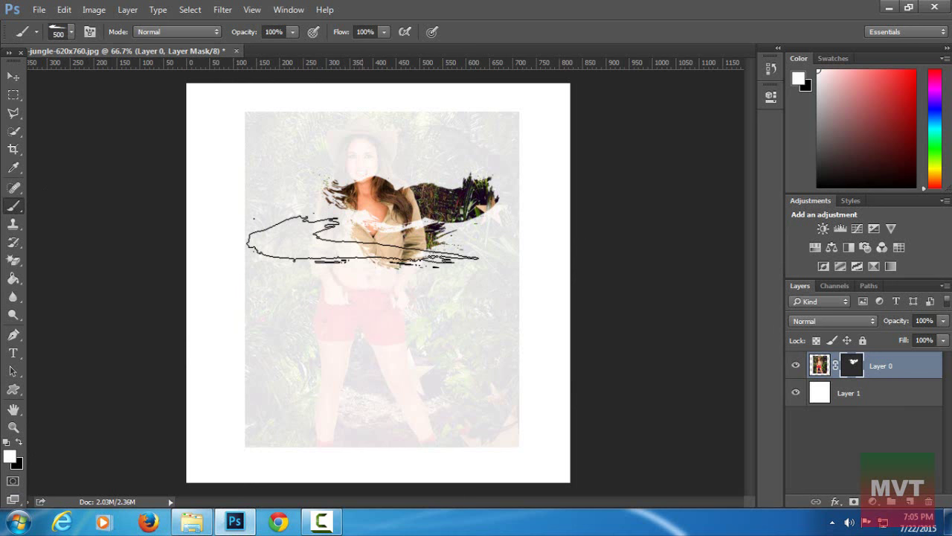
key("bracketleft")
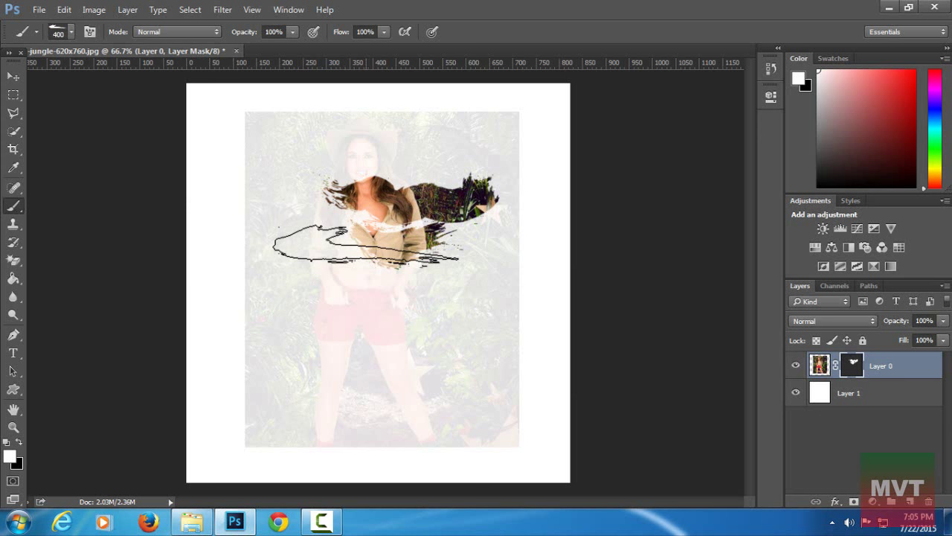
left_click(367, 245)
- Reveal the waist and top of the shorts with the 617 brush at 300 px
left_click(72, 33)
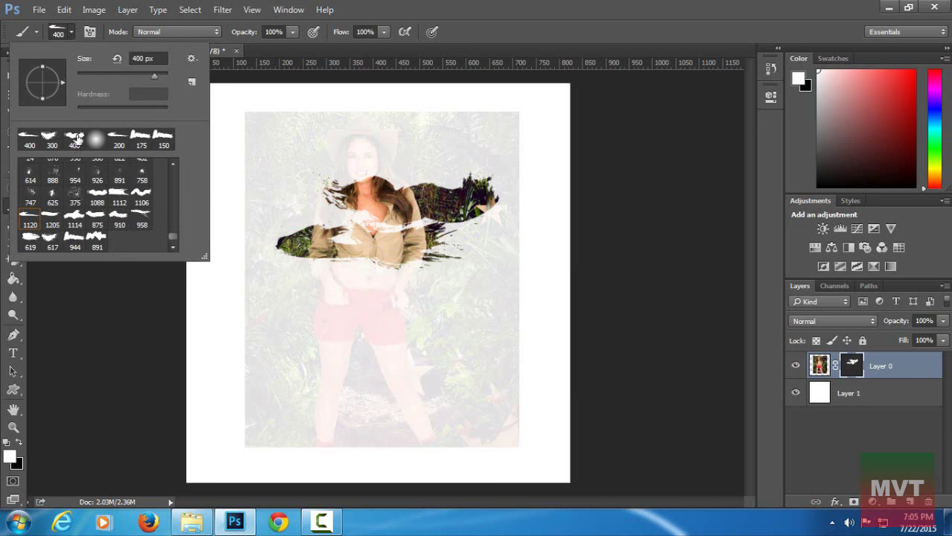
double_click(51, 237)
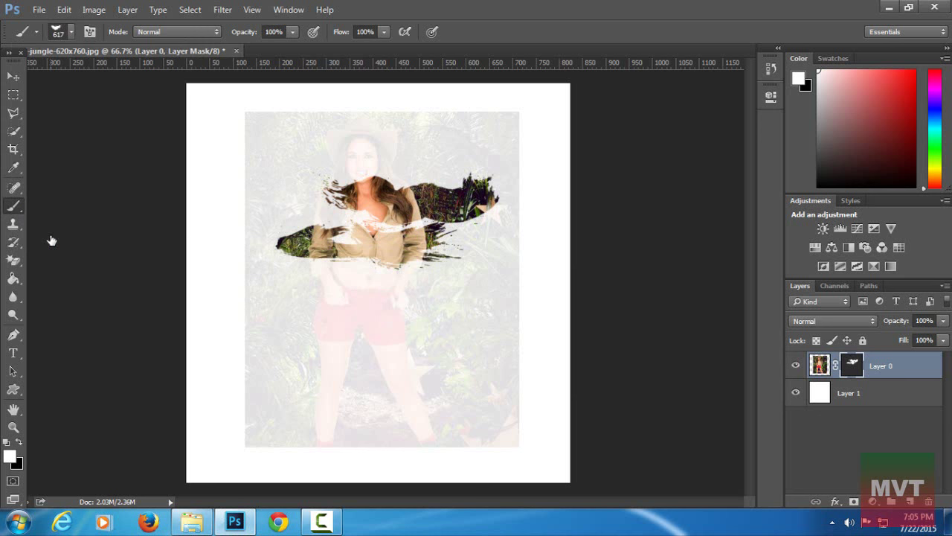
key("bracketleft")
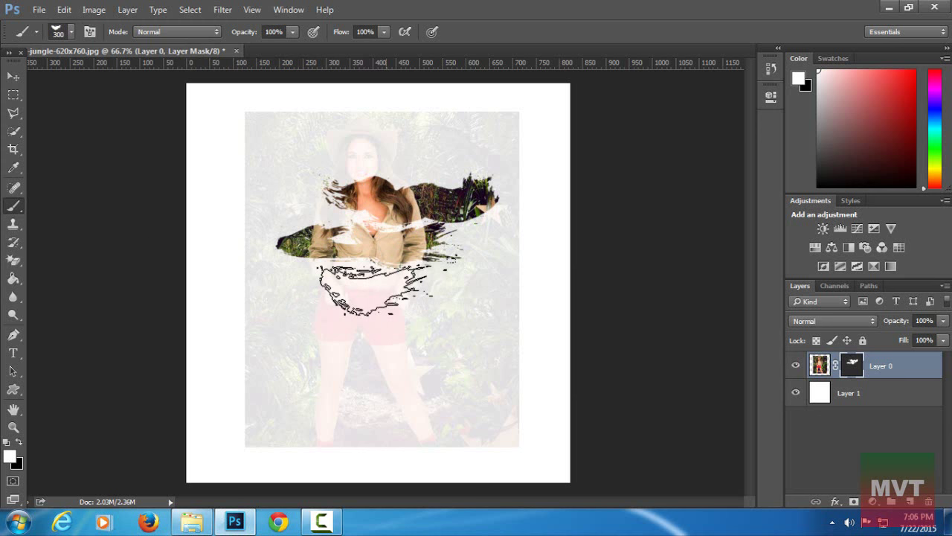
left_click(375, 291)
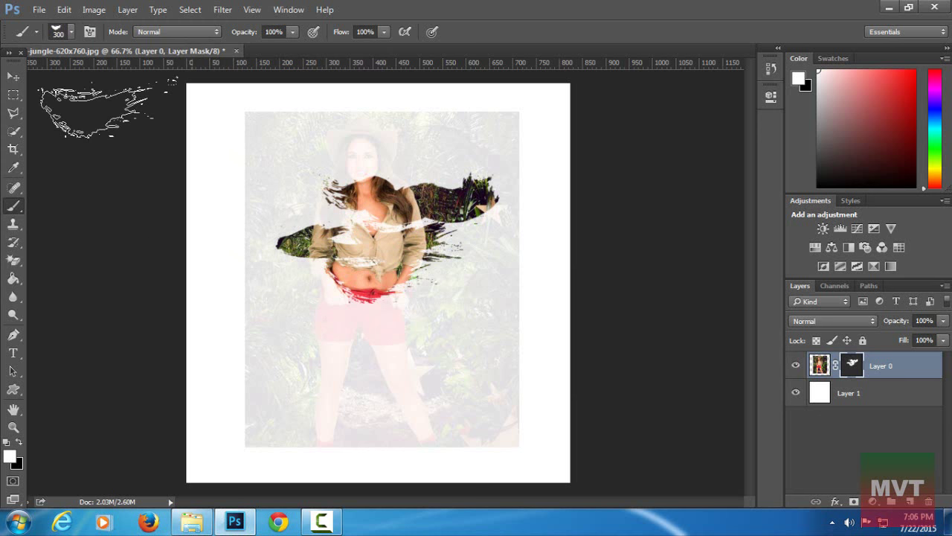
- Reveal more foliage left of the figure with a 250 px stroke-shaped brush
left_click(72, 32)
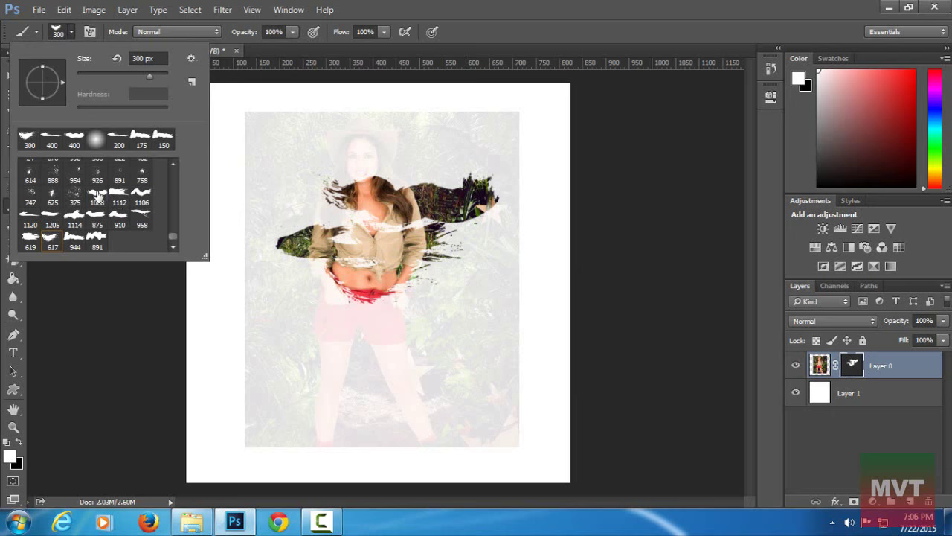
left_click(75, 217)
key("Return")
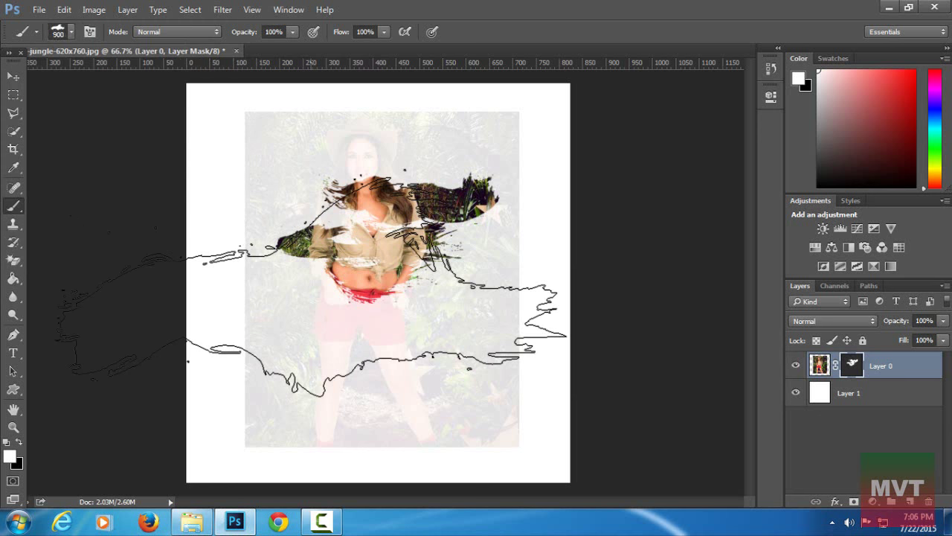
key("bracketleft")
key("bracketleft")
key("bracketleft")
key("bracketleft")
key("bracketleft")
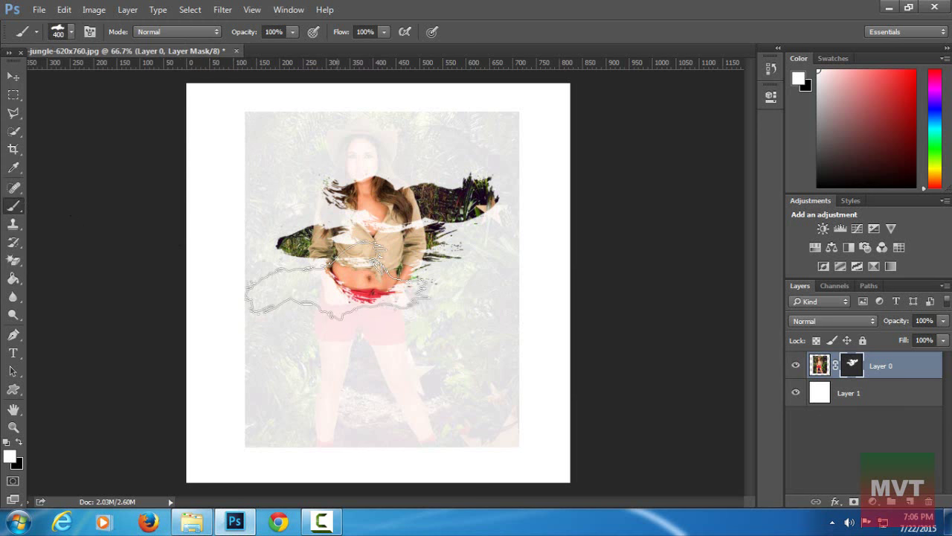
key("bracketleft")
key("bracketleft")
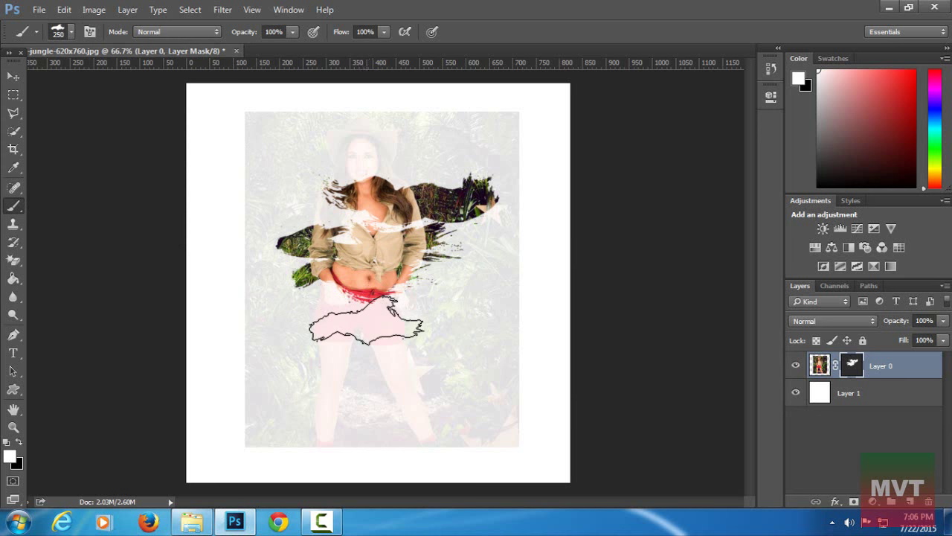
left_click(74, 34)
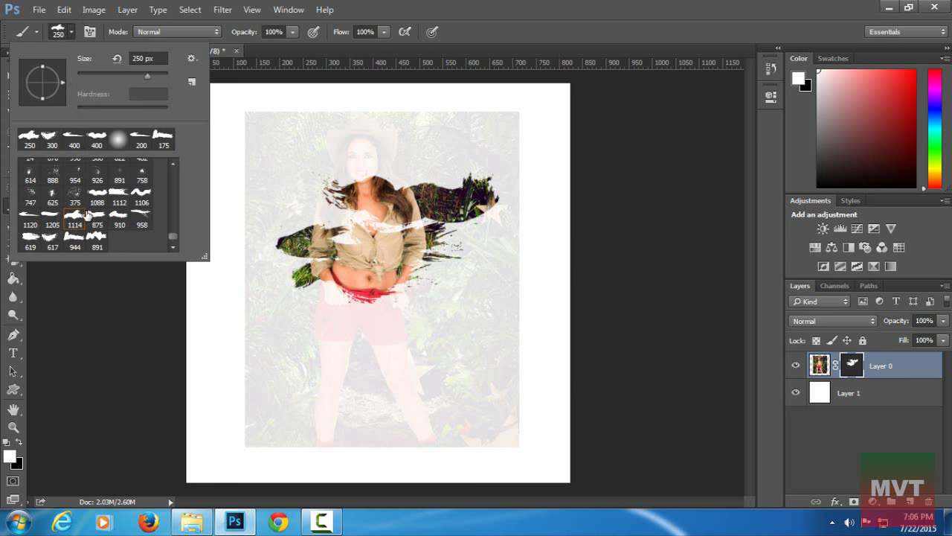
double_click(97, 136)
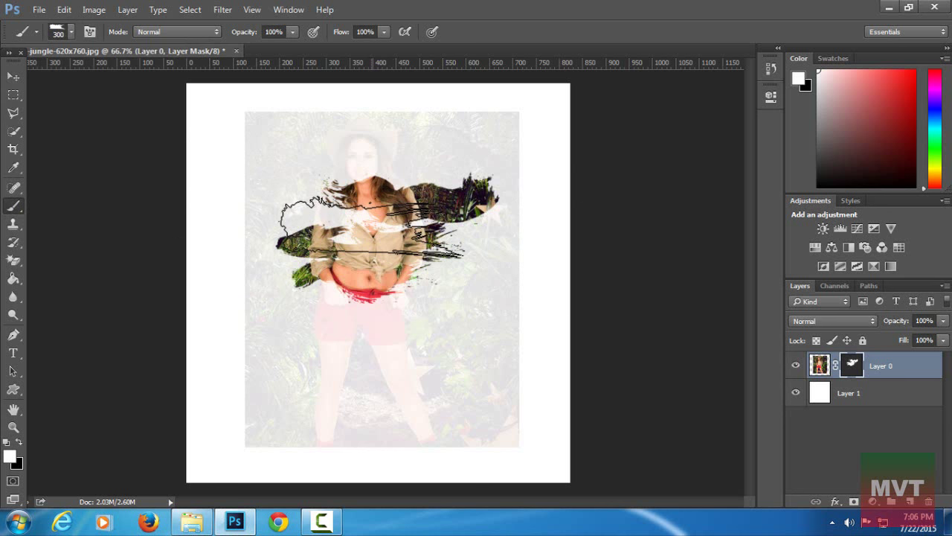
key("bracketleft")
key("bracketleft")
left_click_drag(350, 216, 283, 248)
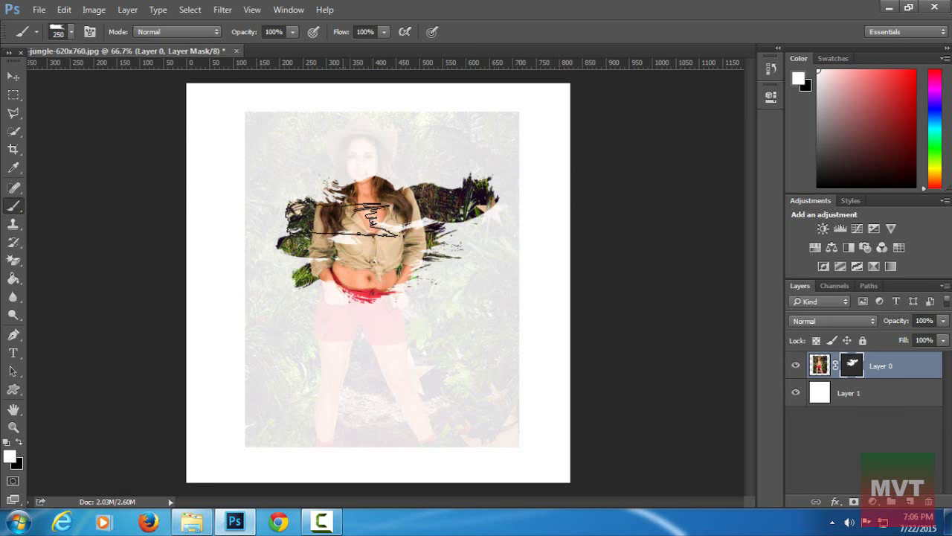
- Reveal the red shorts and nearby foliage with a reduced 500 px brush tip
left_click(72, 37)
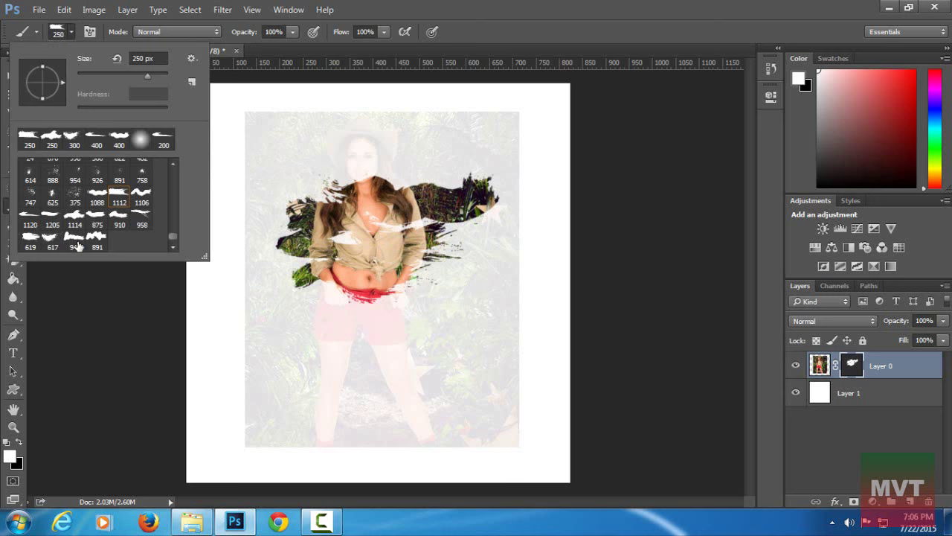
double_click(75, 242)
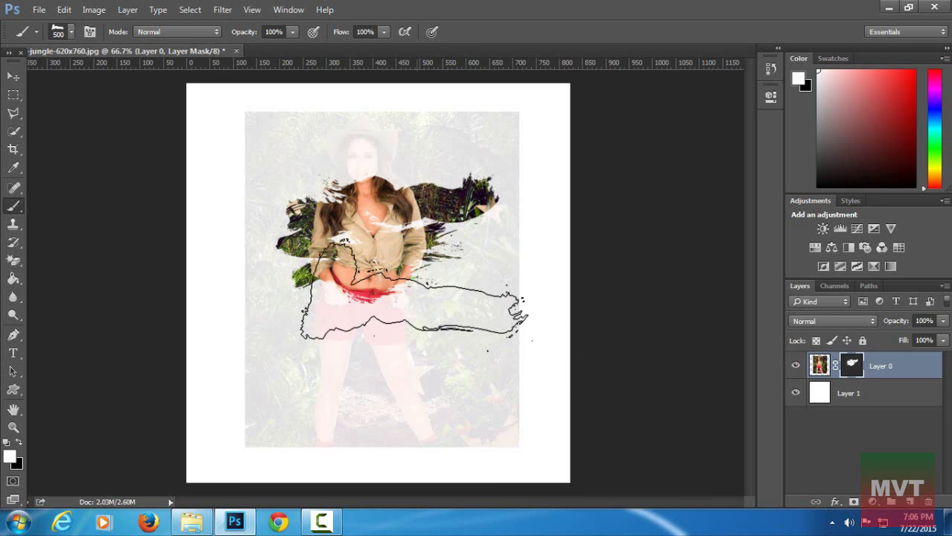
key("bracketleft")
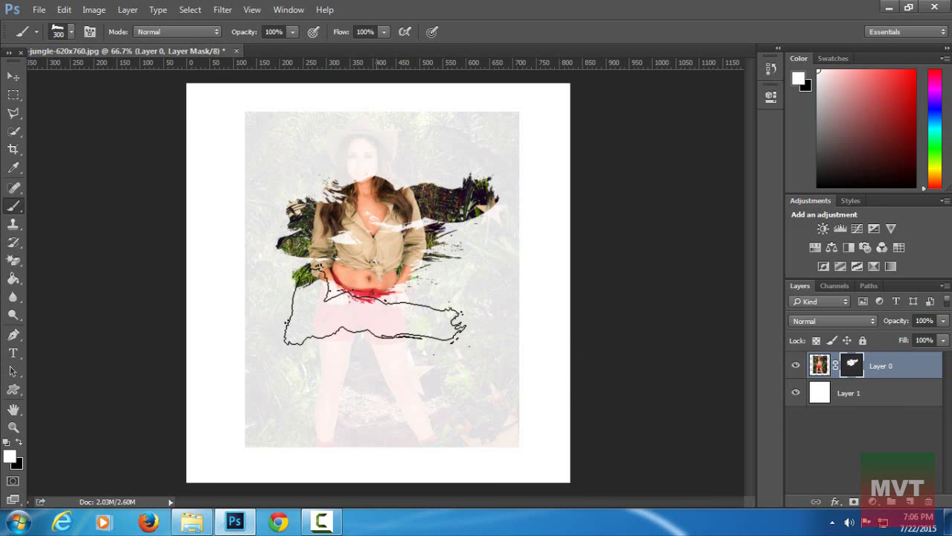
left_click(374, 309)
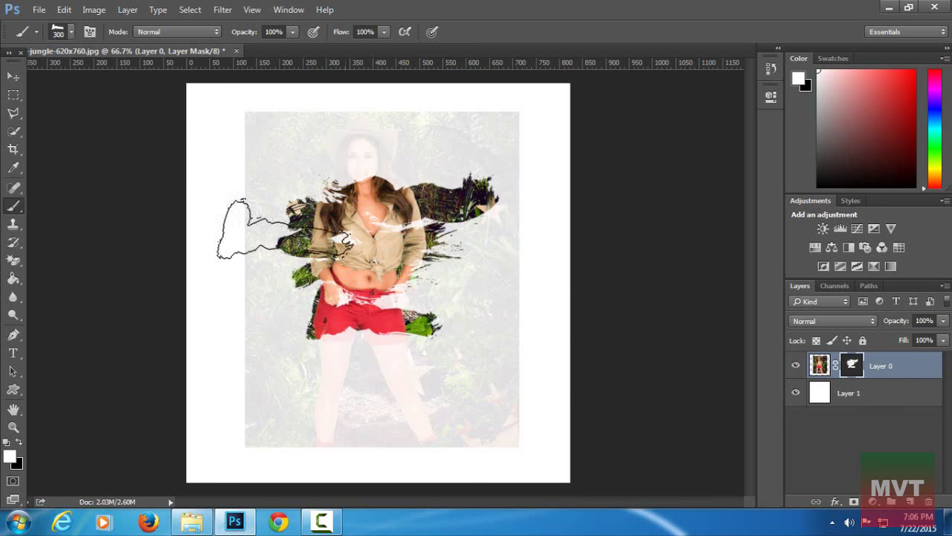
- Reveal the woman's face and hat with the 617 brush at 300 px
left_click(71, 34)
double_click(46, 242)
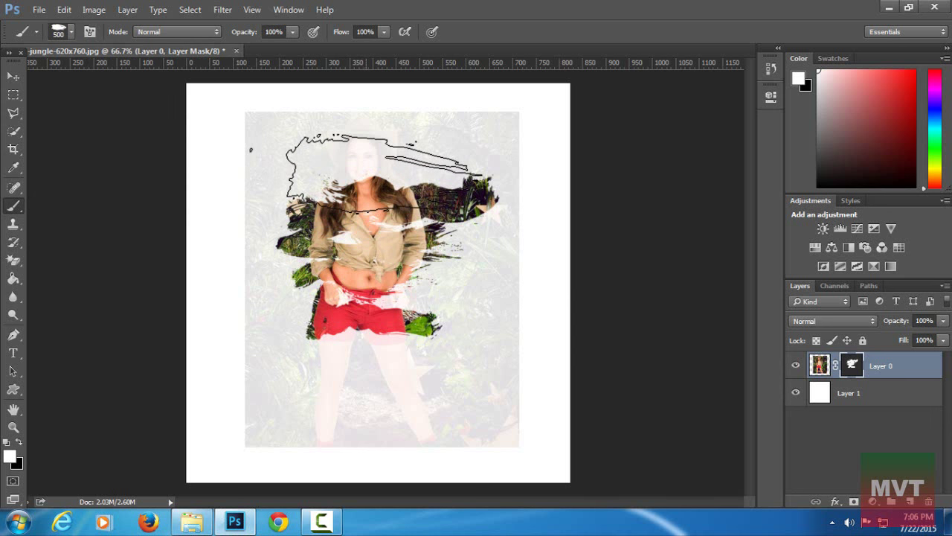
key("bracketleft")
key("bracketleft")
left_click(378, 161)
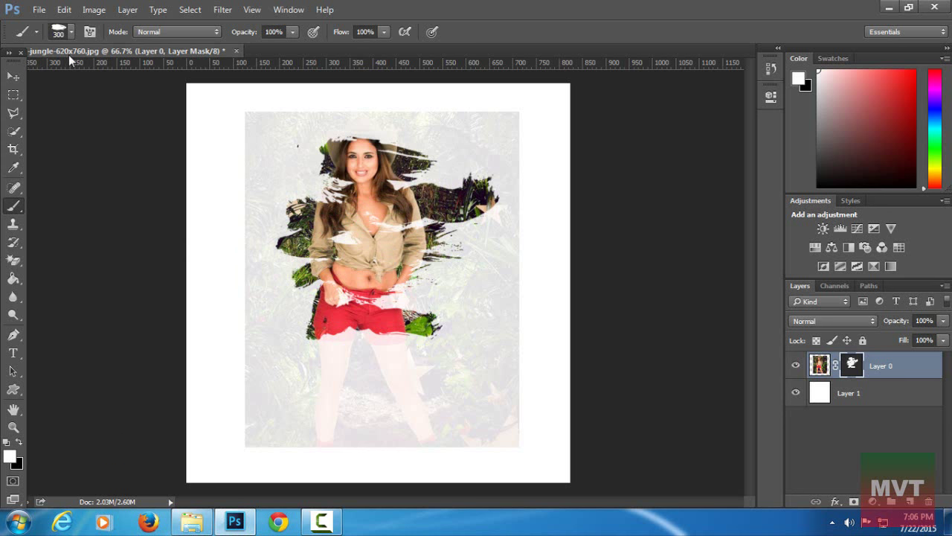
- Reveal the hat and top of the head with a new stroke brush at 300 px
left_click(61, 31)
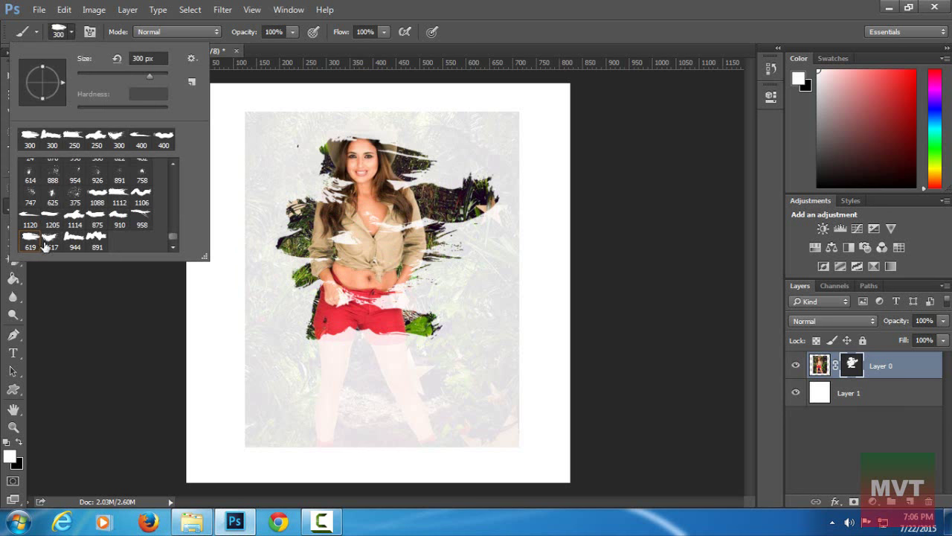
left_click(97, 239)
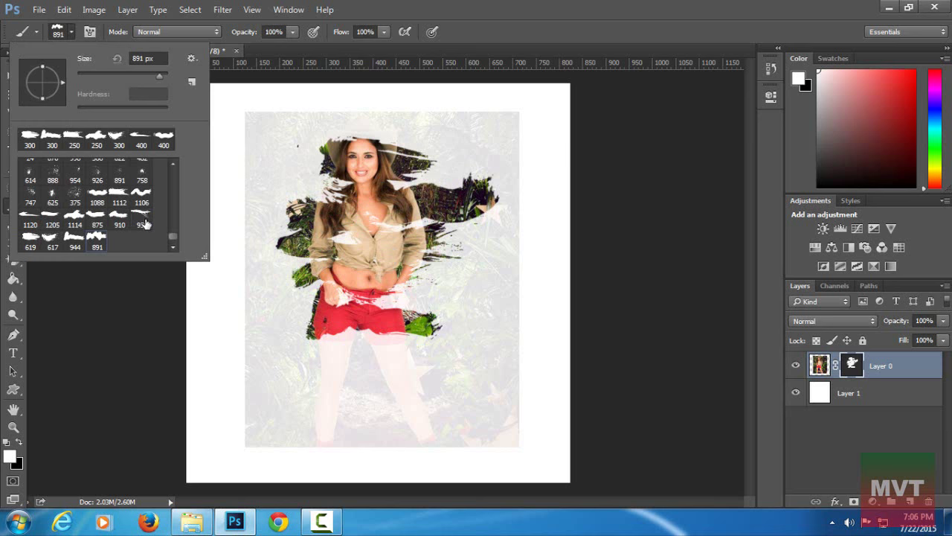
double_click(143, 221)
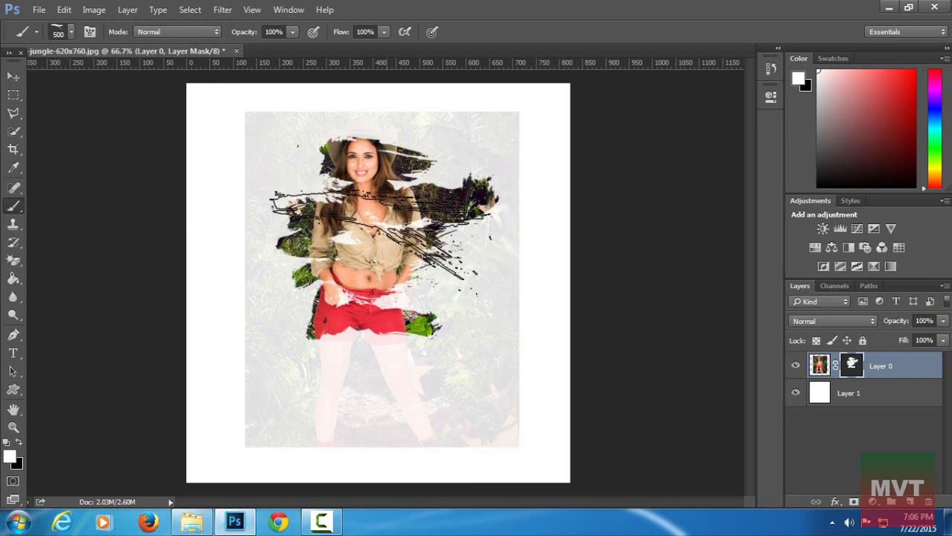
key("bracketleft")
key("bracketleft")
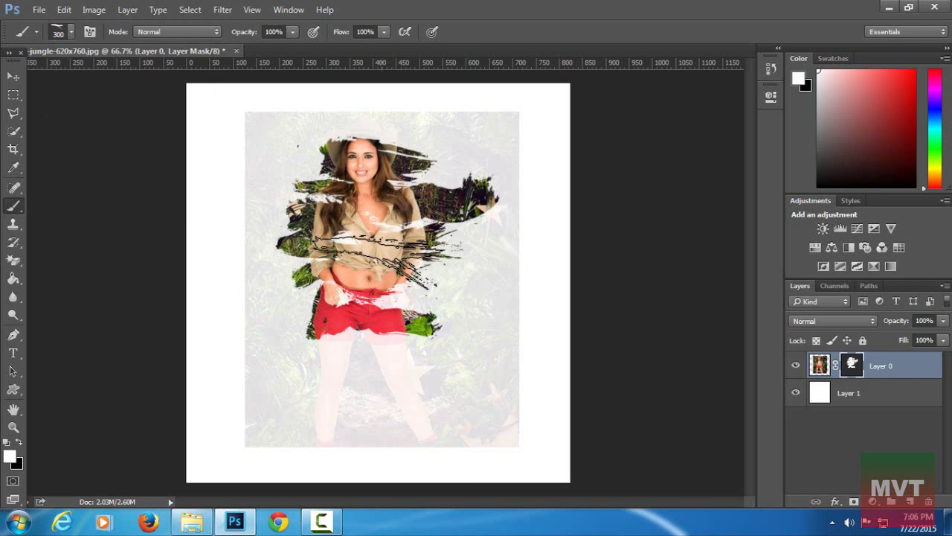
mouse_move(380, 256)
left_mouse_down()
mouse_move(368, 145)
mouse_move(283, 203)
left_mouse_up()
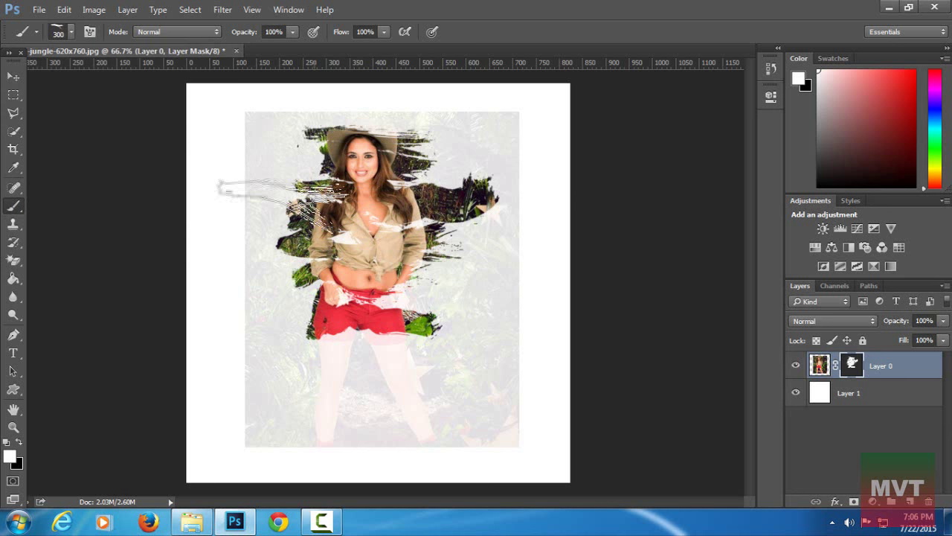
- Reveal foliage and red shorts around her hips with a 200 px stroke brush
left_click(71, 33)
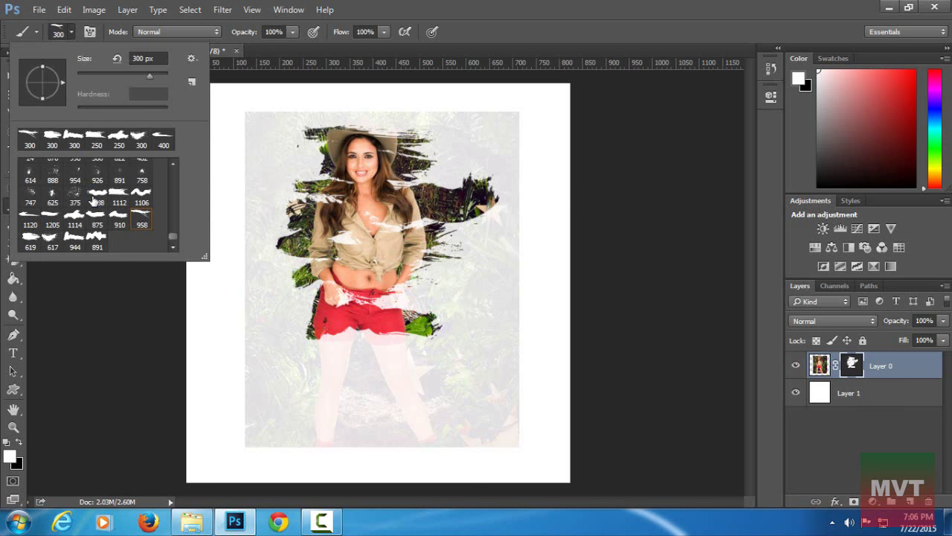
left_click(75, 237)
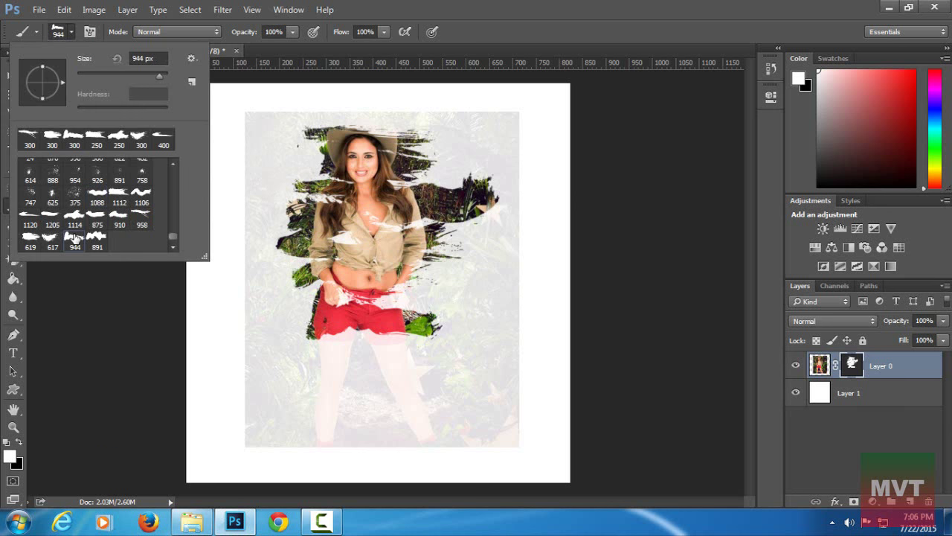
key("Return")
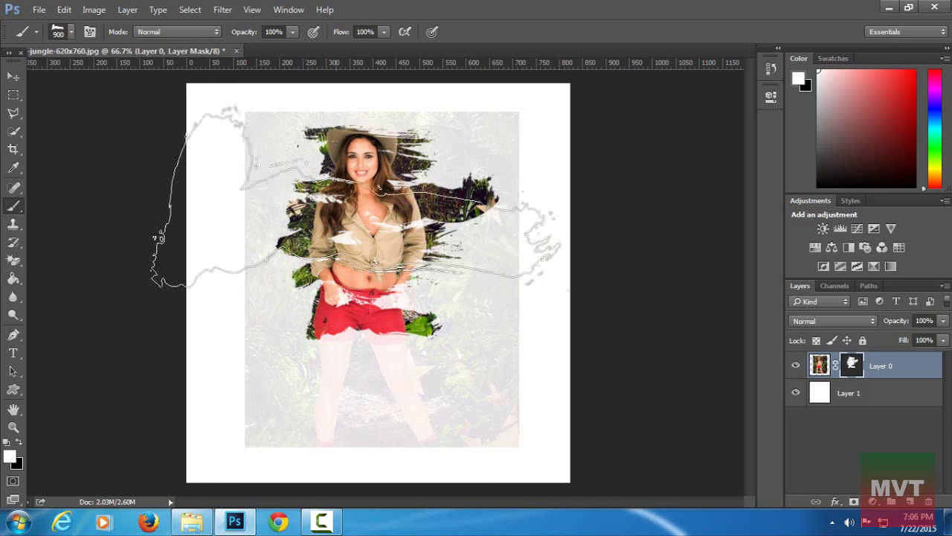
key("bracketleft")
key("bracketleft")
key("bracketleft")
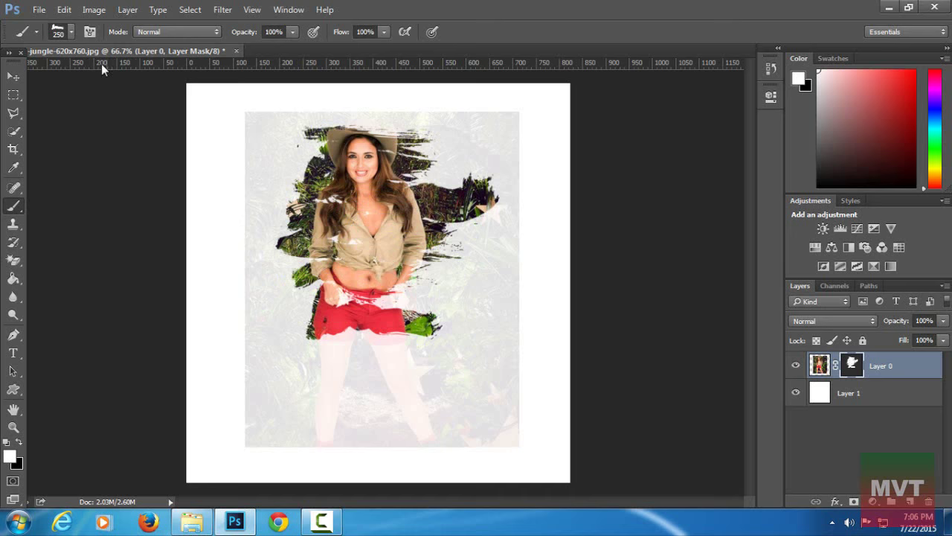
left_click(71, 32)
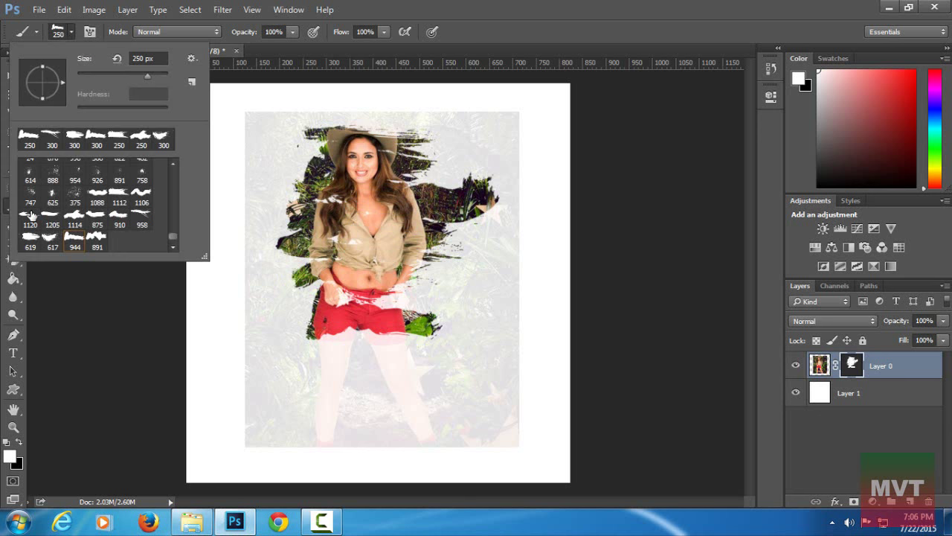
double_click(119, 200)
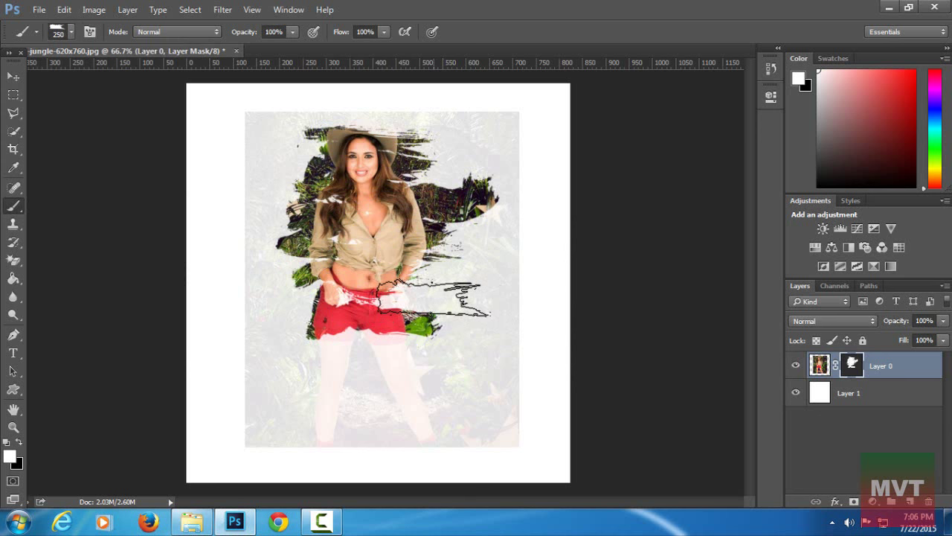
key("bracketleft")
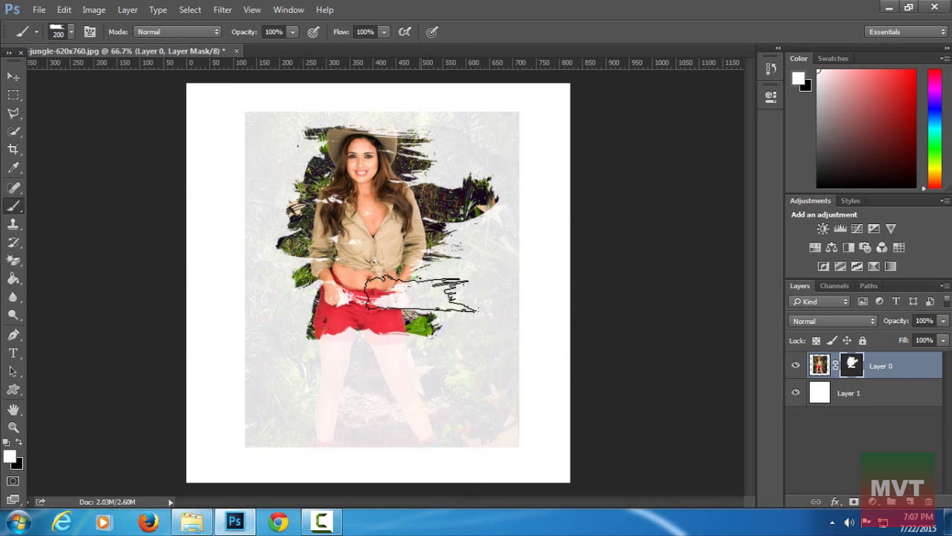
left_click_drag(420, 293, 379, 319)
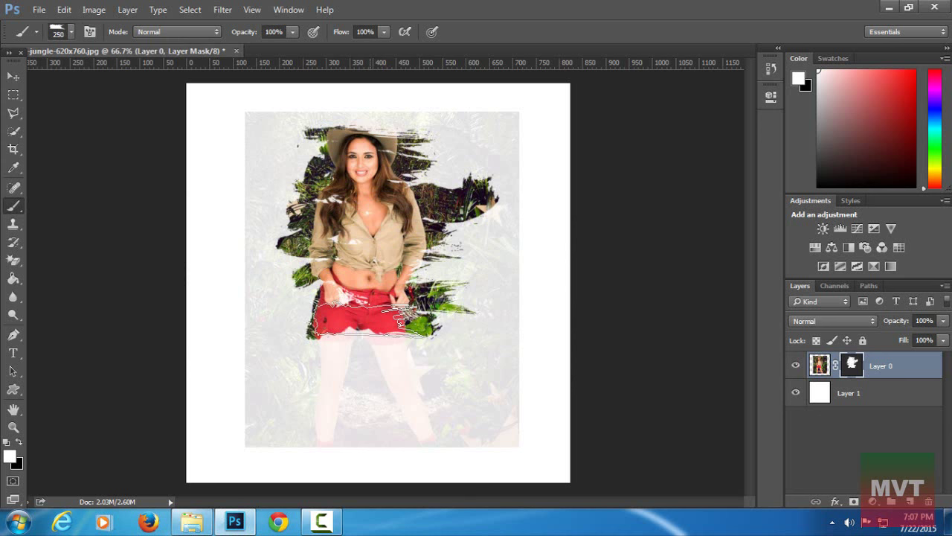
- Select the large streaky 1114 brush tip and begin reducing its size
left_click(71, 33)
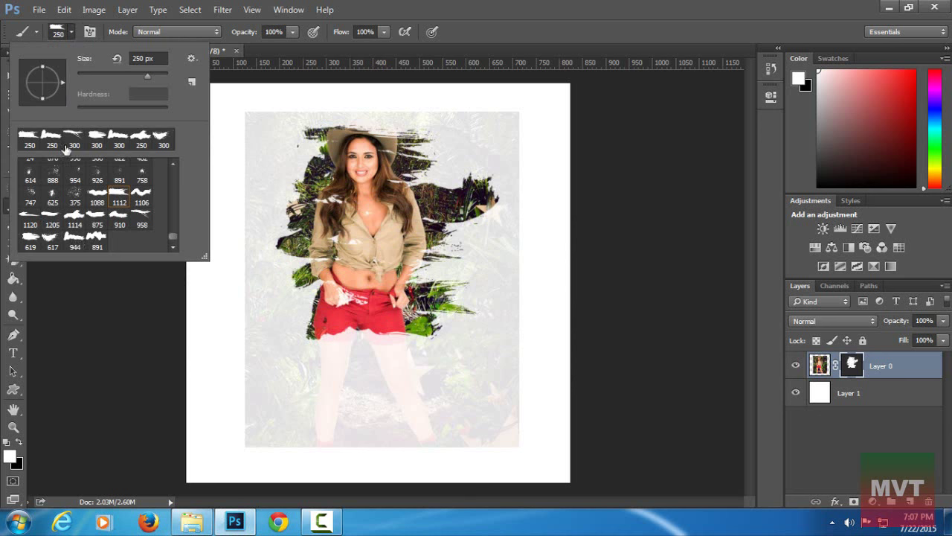
double_click(72, 221)
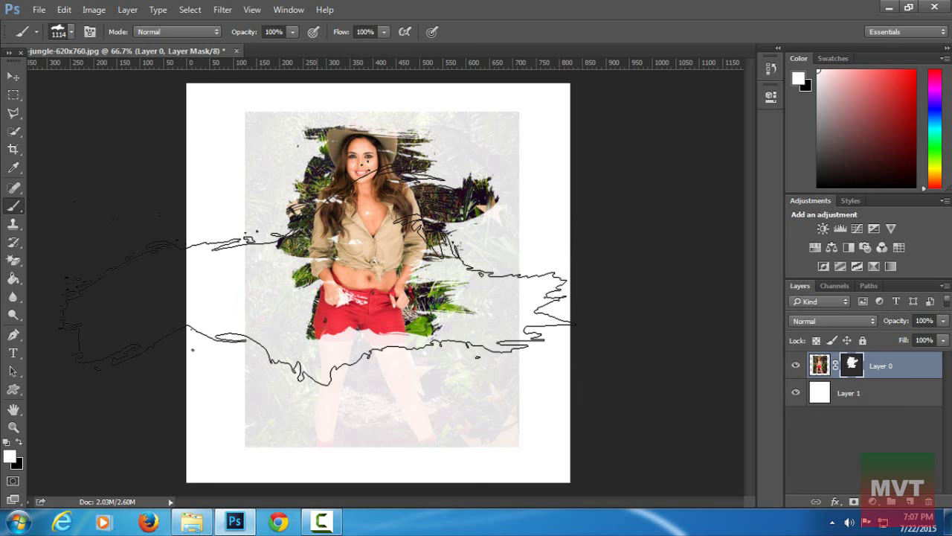
key("bracketleft")
key("bracketleft")
key("bracketleft")
- Restore the faded lower part of the red shorts, then set a 175 px stroke brush
key("bracketleft")
key("bracketleft")
key("bracketleft")
key("bracketleft")
key("bracketleft")
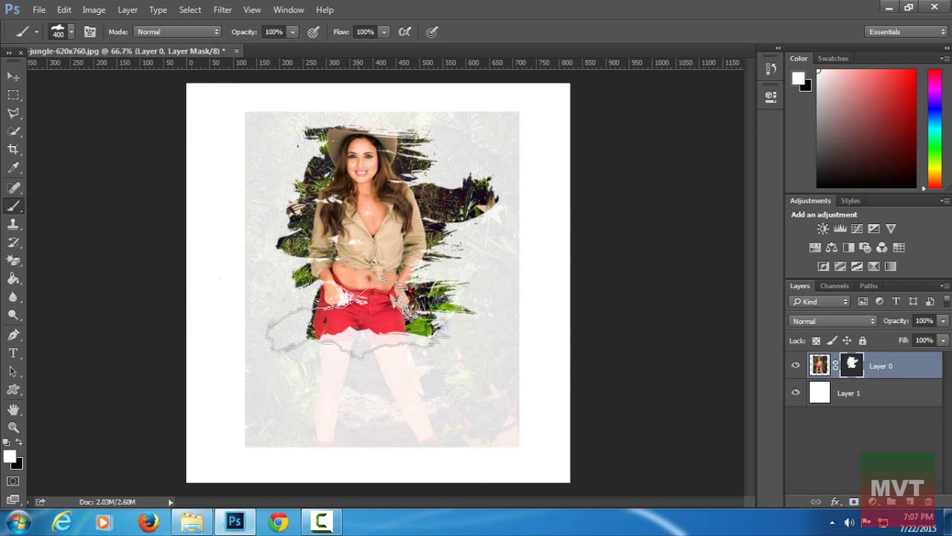
key("bracketleft")
key("bracketleft")
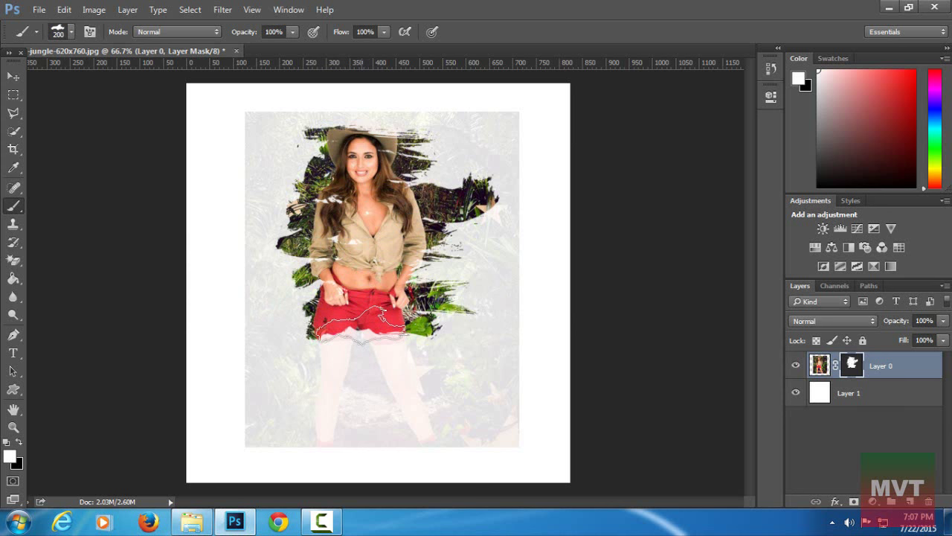
left_click(361, 323)
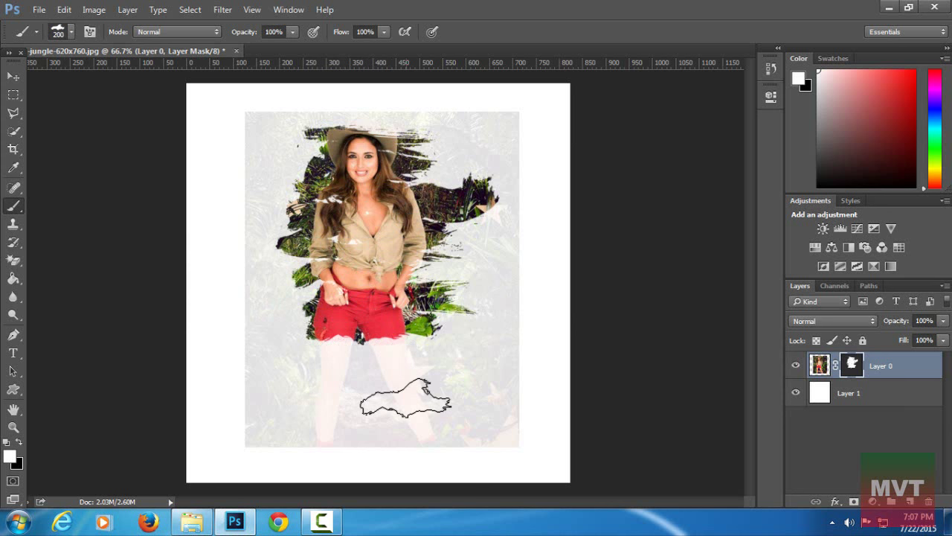
left_click(72, 32)
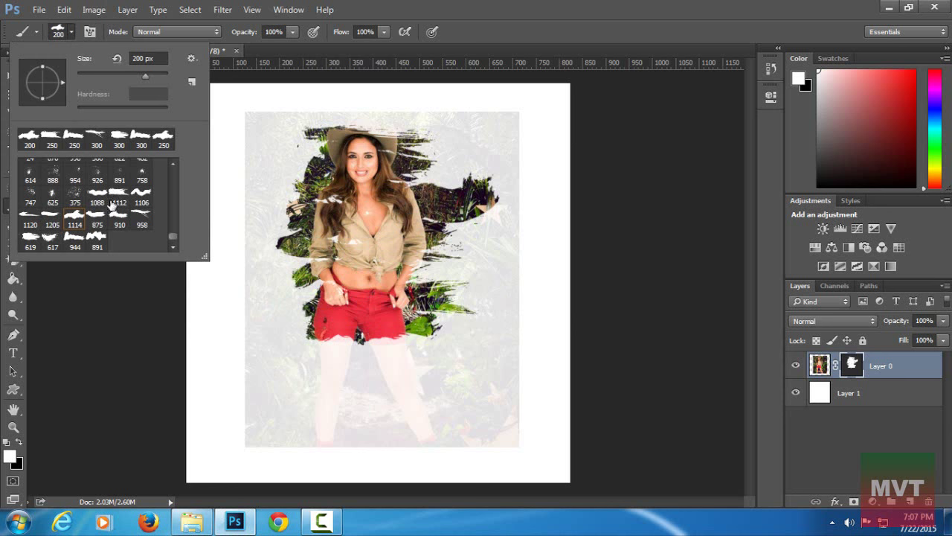
double_click(48, 243)
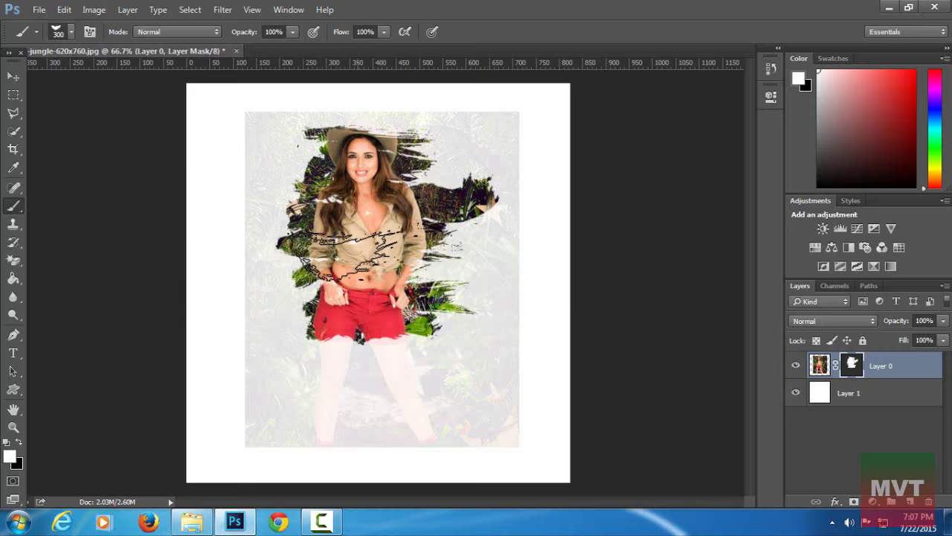
key("bracketleft")
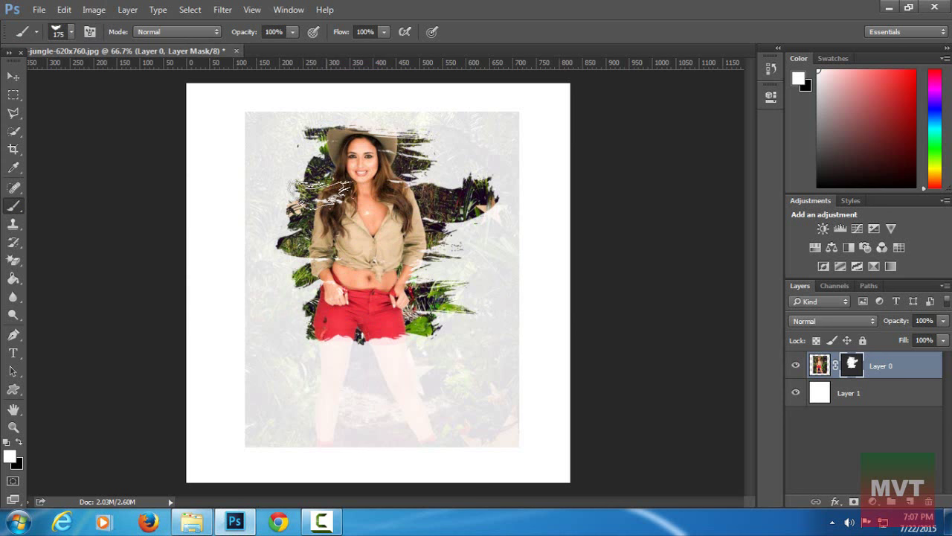
- Reveal the jungle above the hat with a 250 px stroke brush
left_click(71, 34)
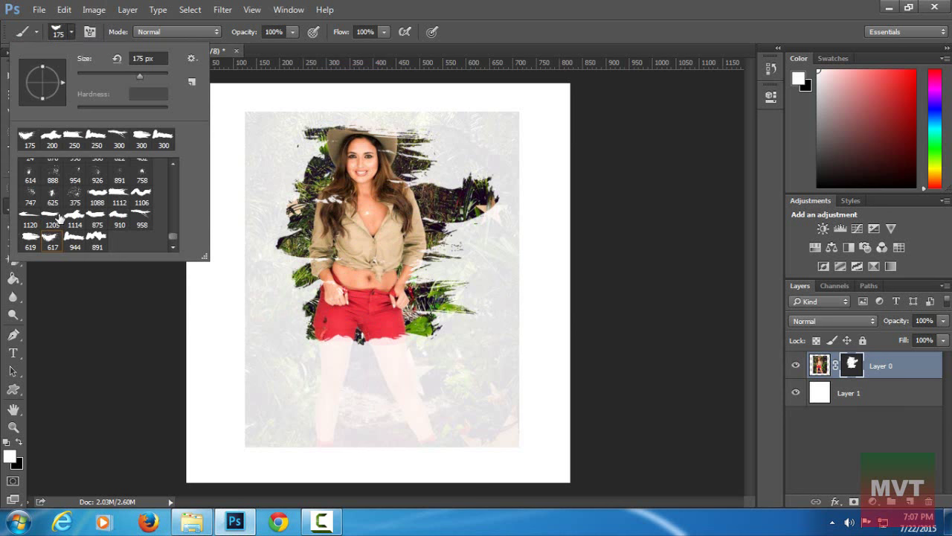
double_click(58, 217)
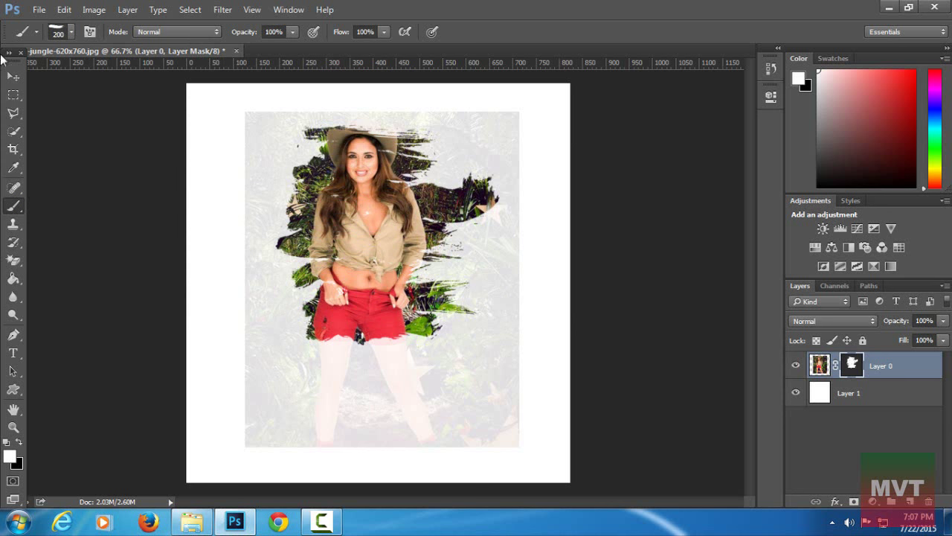
left_click(71, 34)
double_click(31, 219)
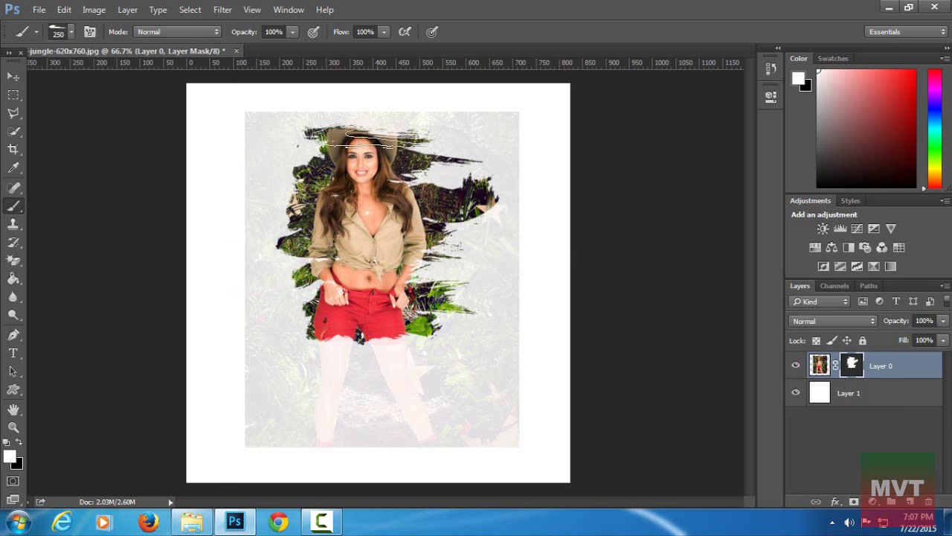
left_click_drag(401, 127, 335, 125)
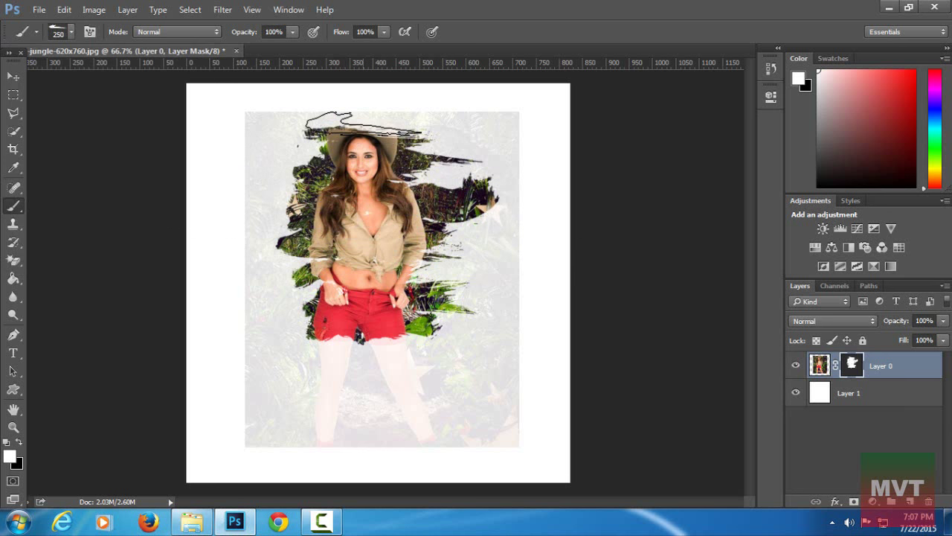
- Paint the hat back into view with a stroke brush enlarged to 300 px
left_click(70, 33)
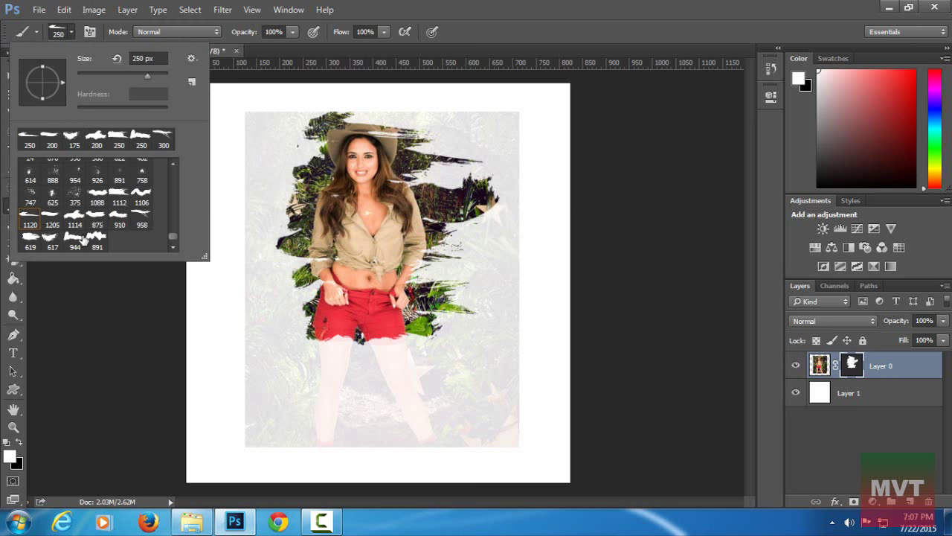
double_click(130, 216)
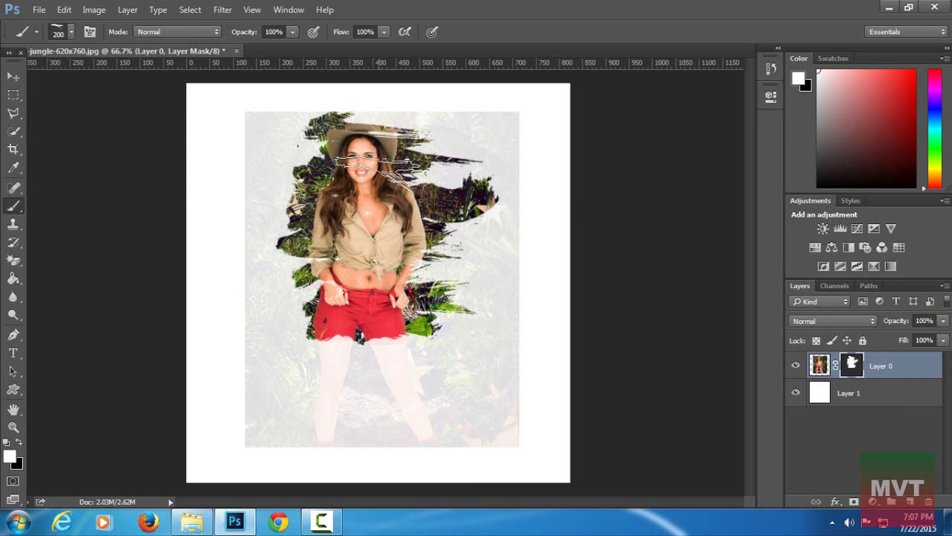
key("bracketright")
left_click_drag(379, 133, 417, 125)
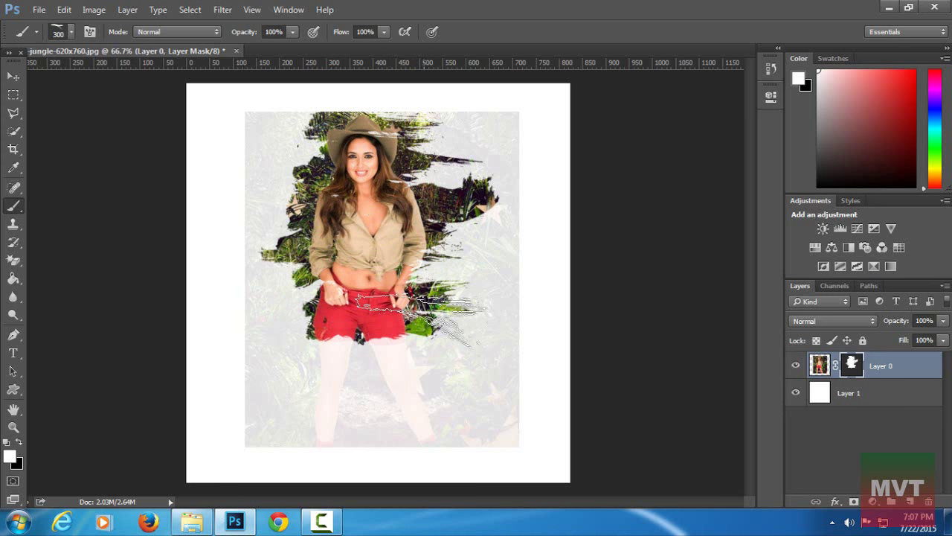
- Reveal jungle streaks right of her waist, then set a large streaky brush to 250 px
left_click_drag(424, 316, 423, 313)
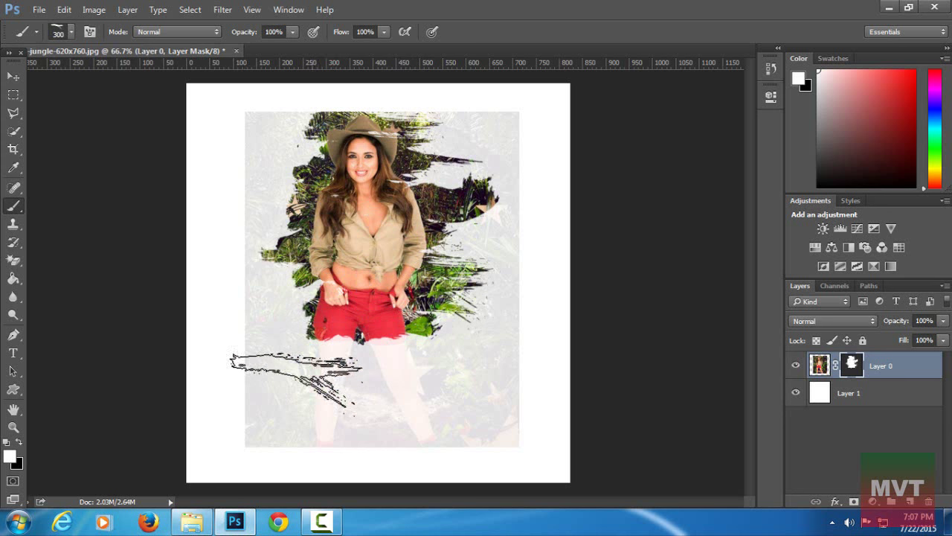
left_click(71, 33)
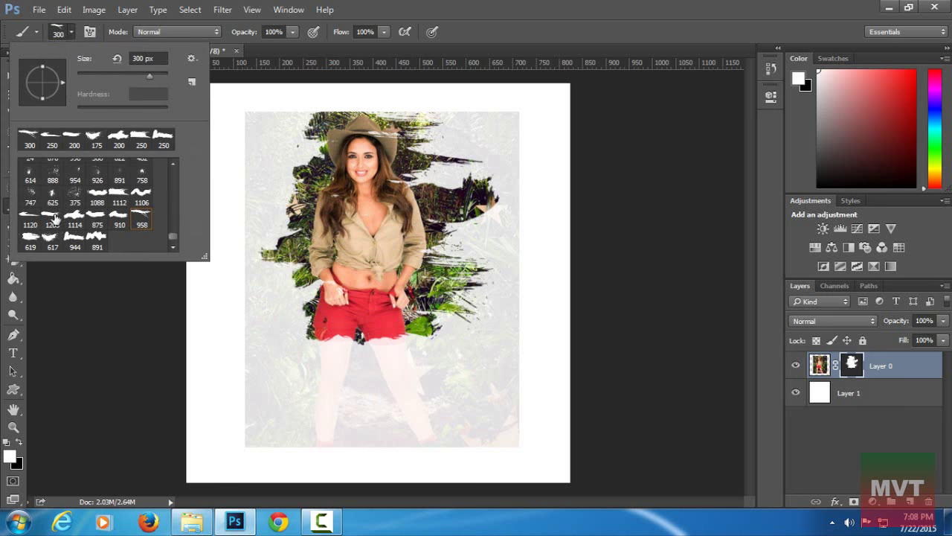
double_click(117, 196)
key("p")
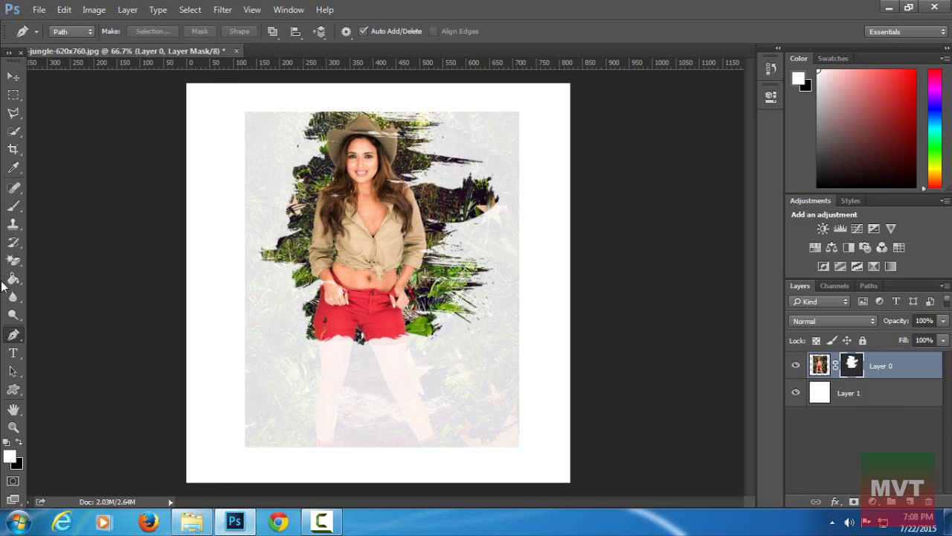
left_click(13, 208)
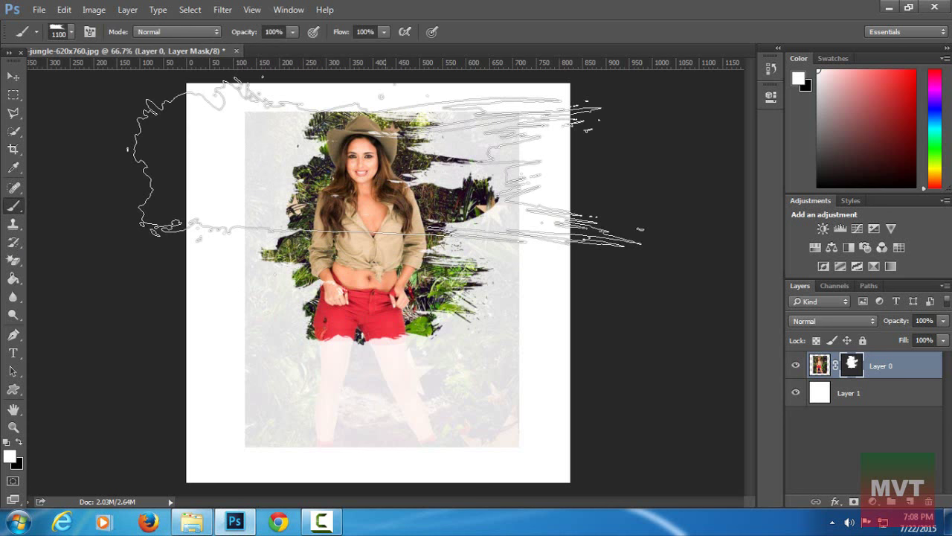
key("bracketleft")
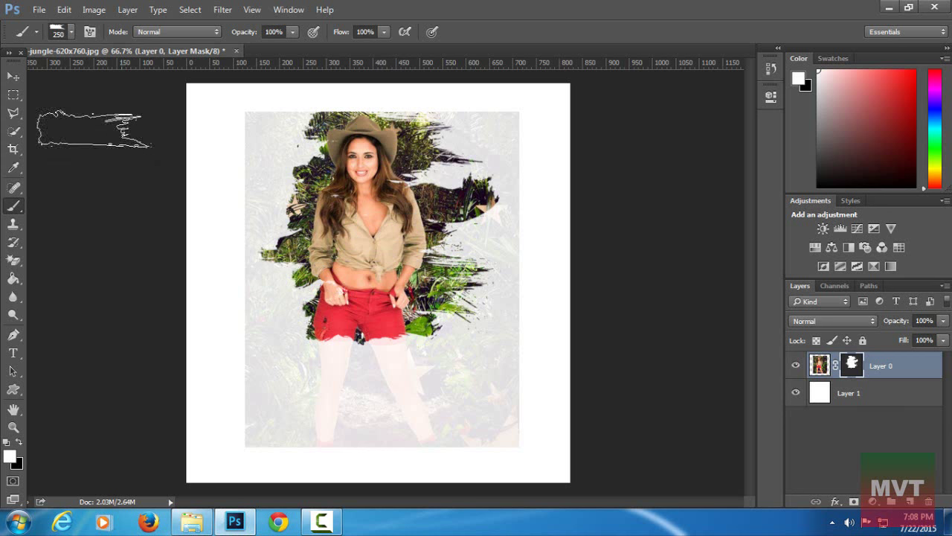
left_click(71, 32)
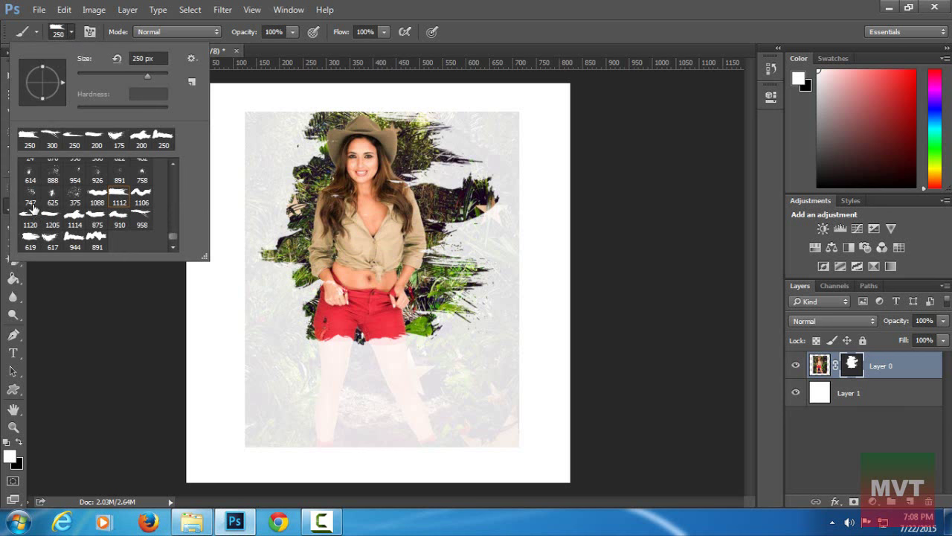
double_click(52, 217)
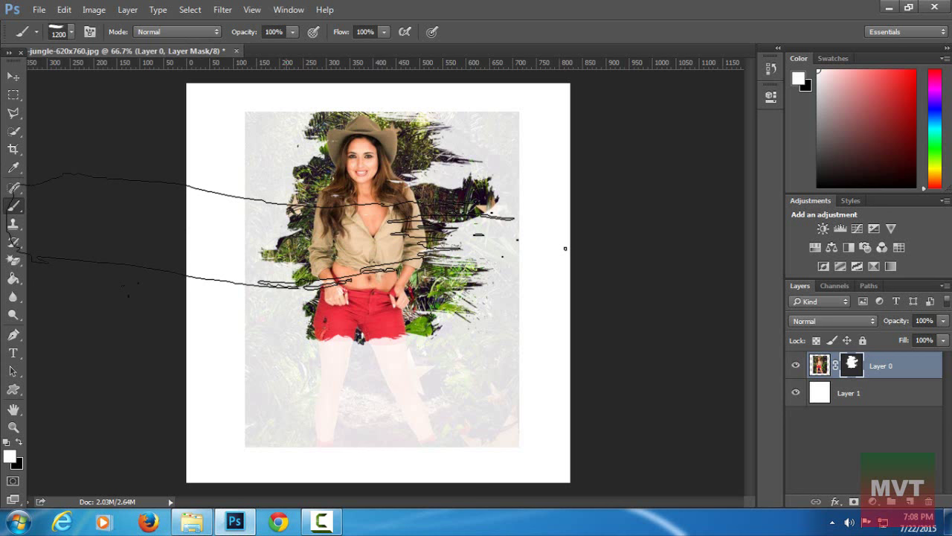
key("bracketleft")
key("bracketleft")
key("bracketleft")
key("bracketleft")
key("bracketleft")
key("bracketleft")
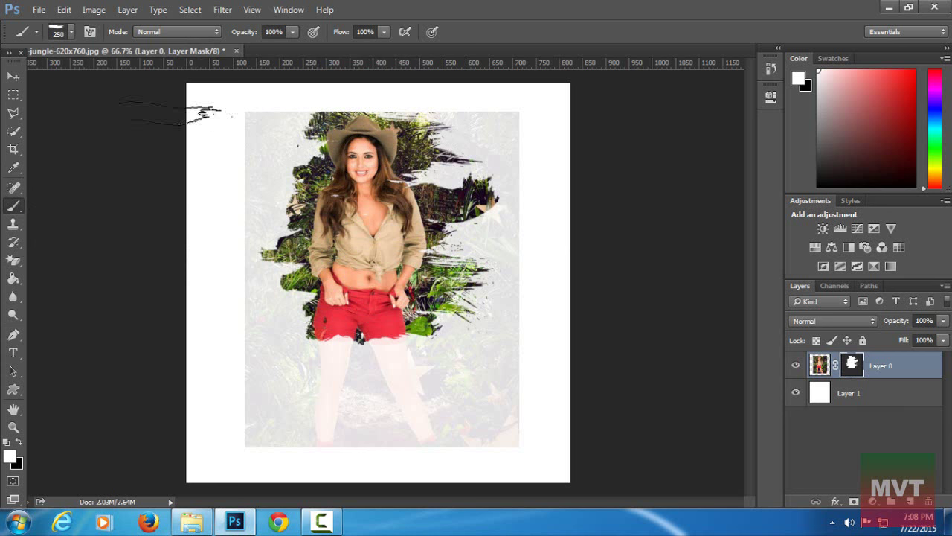
- Switch to black and hide the dark jungle patch right of her hair
key("x")
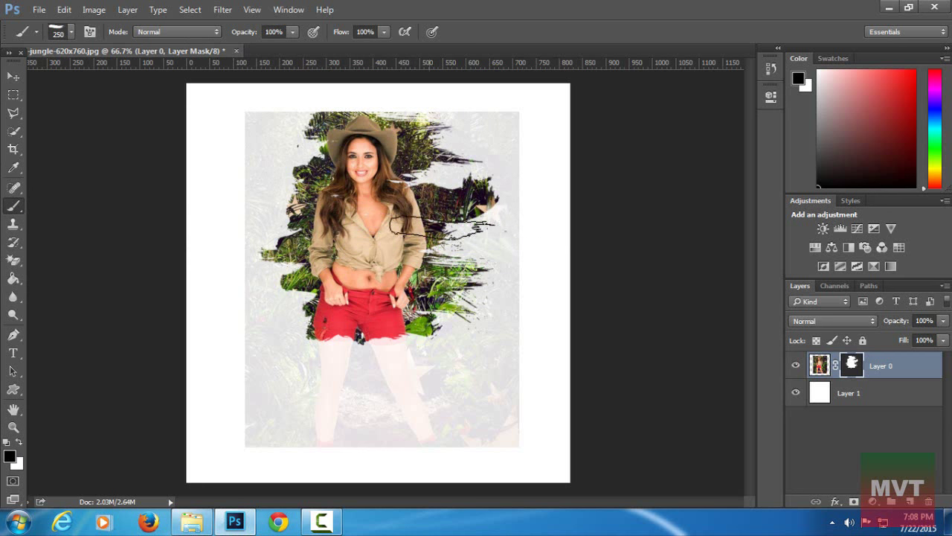
left_click(72, 32)
double_click(27, 222)
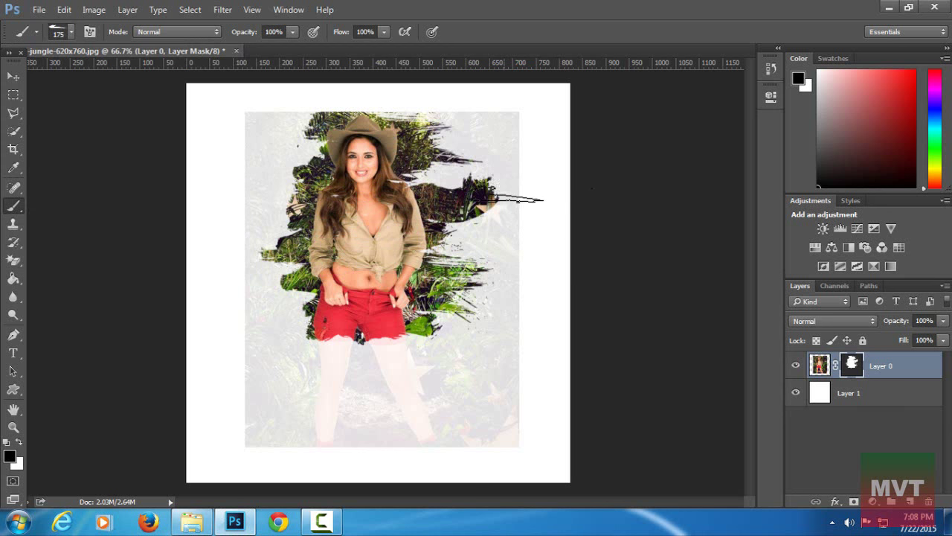
left_click_drag(520, 201, 505, 227)
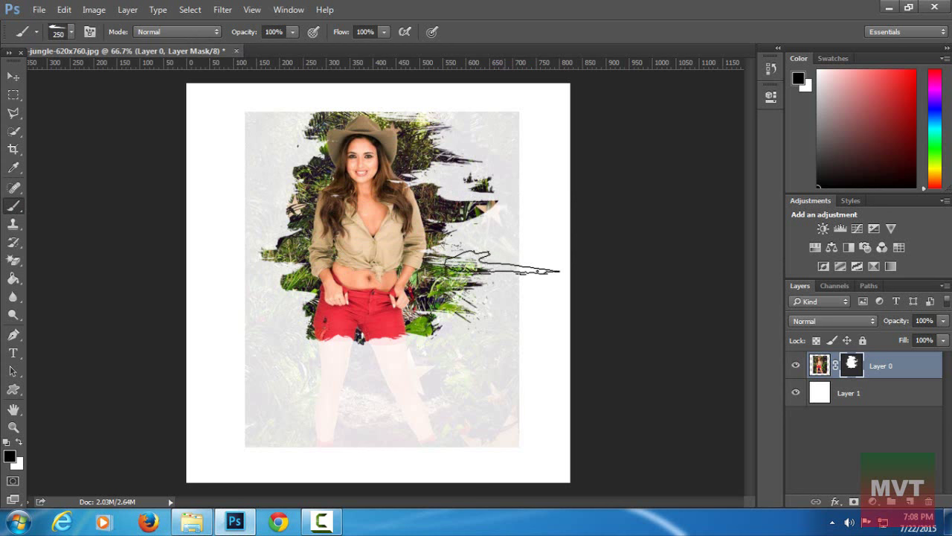
- Set a large streaky brush to 300 px and open the mask's density and feather settings
left_click(69, 33)
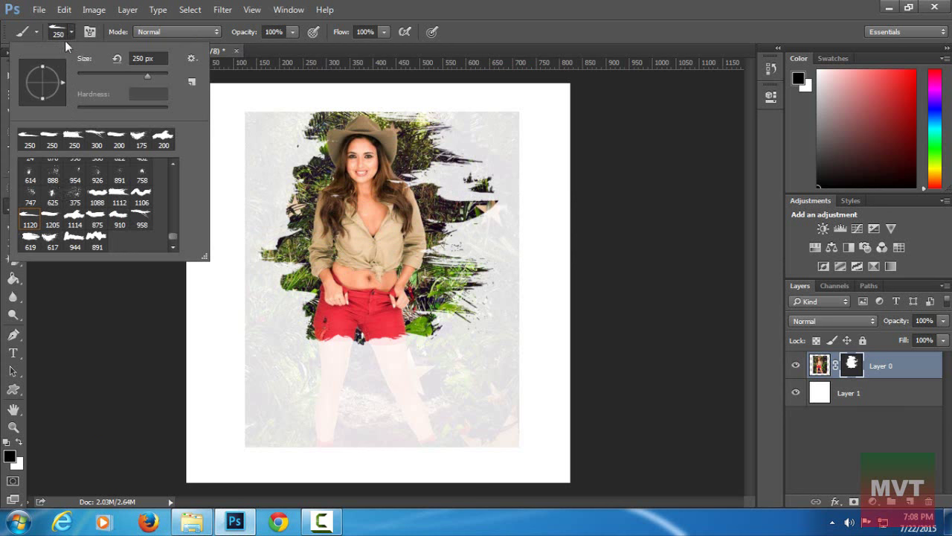
double_click(59, 223)
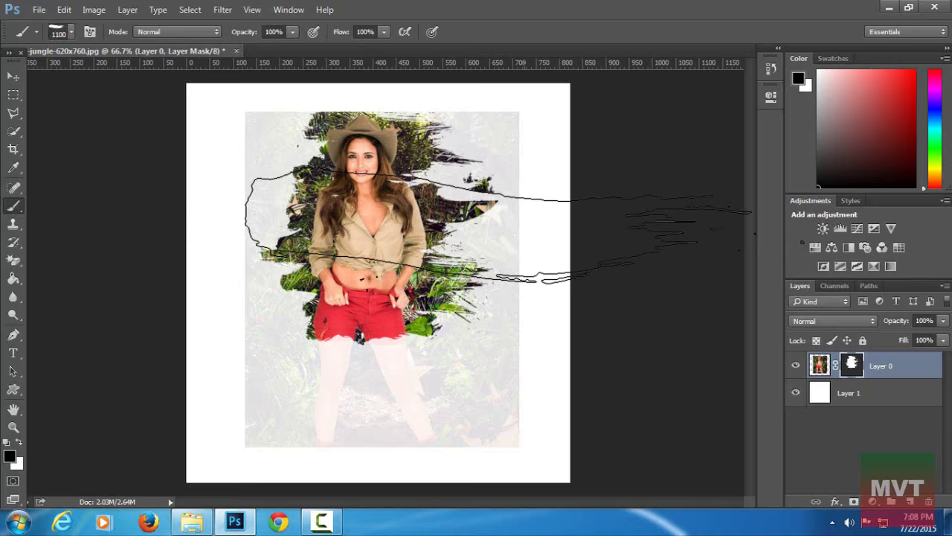
key("bracketleft")
key("bracketleft")
key("bracketleft")
key("bracketleft")
key("bracketleft")
key("bracketleft")
key("bracketleft")
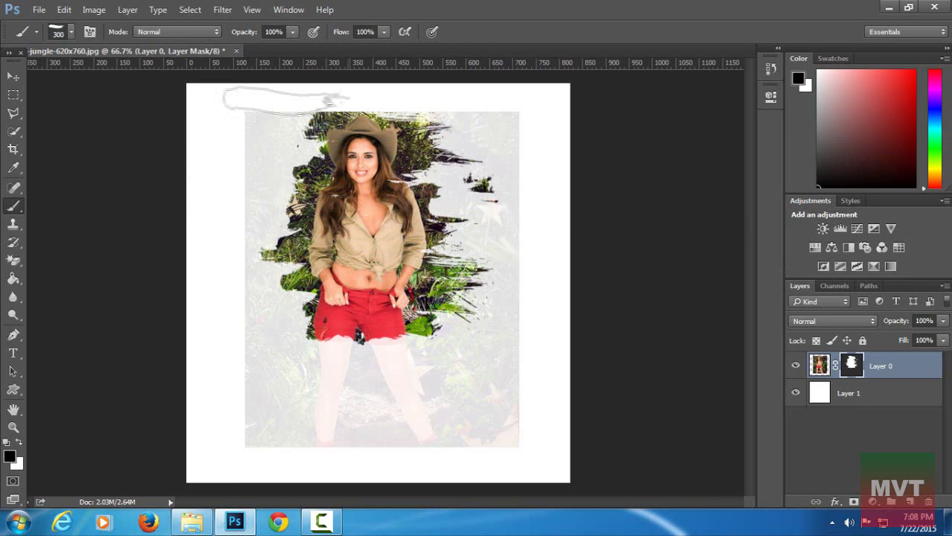
double_click(850, 364)
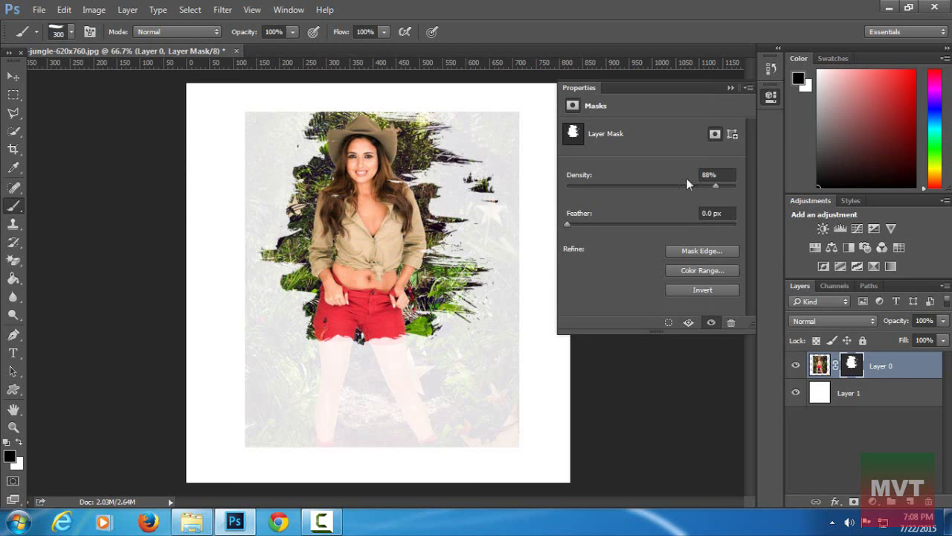
- Raise the mask density to 100% and pick the 619 brush-stroke tip
left_click_drag(721, 187, 791, 192)
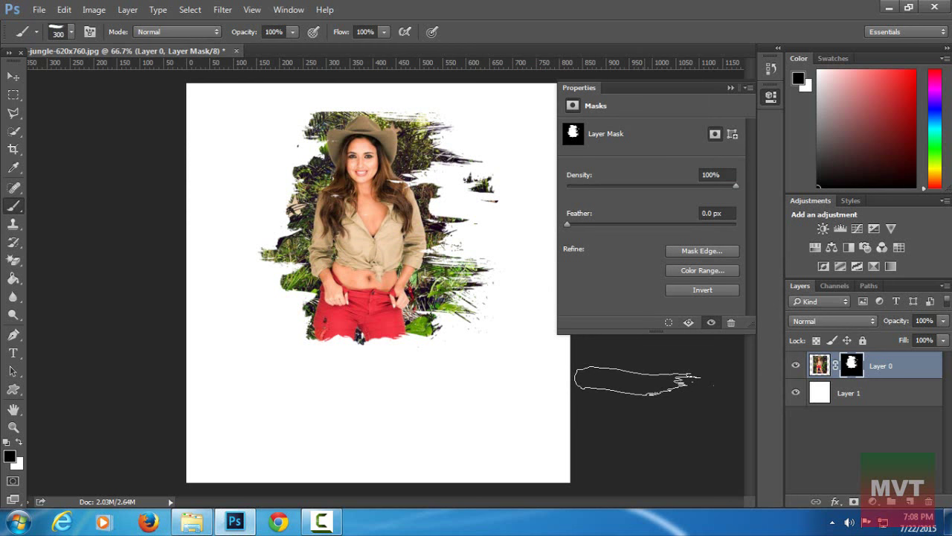
left_click(730, 88)
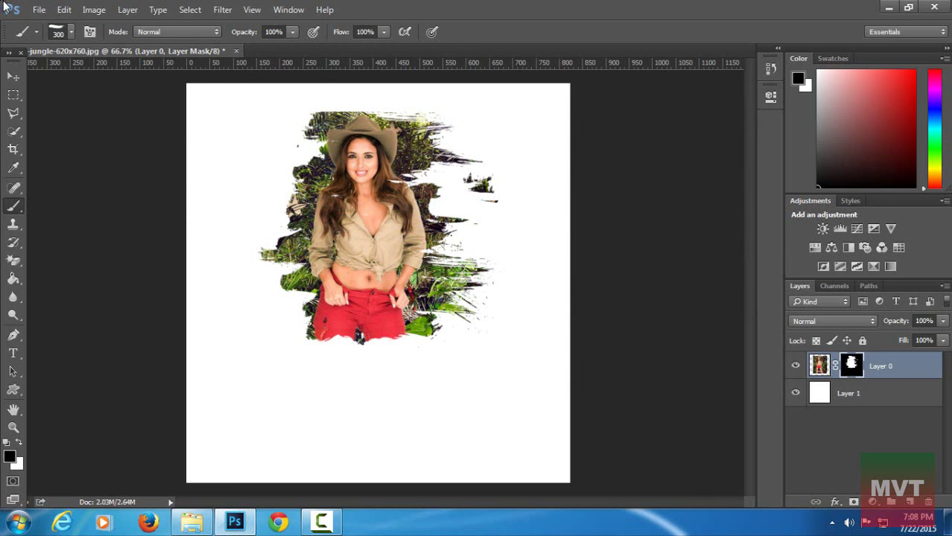
left_click(71, 33)
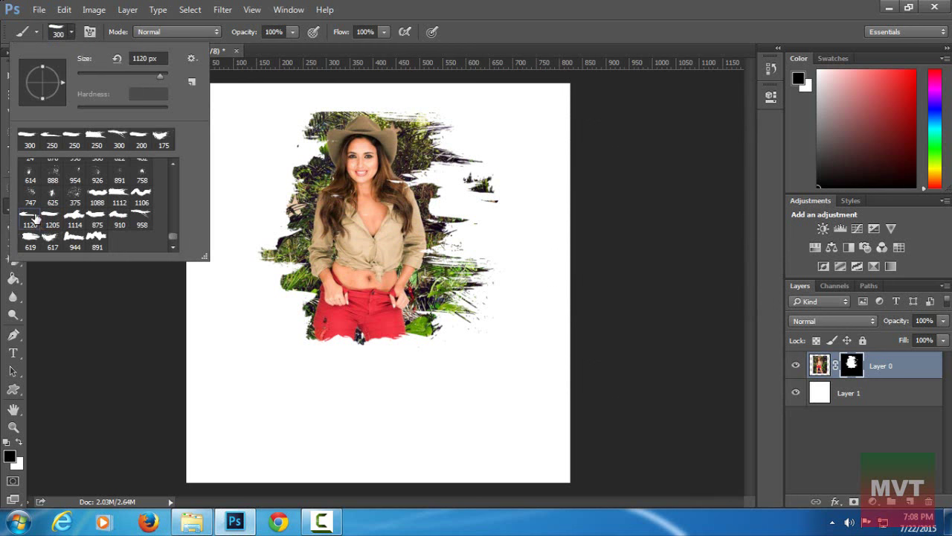
double_click(30, 236)
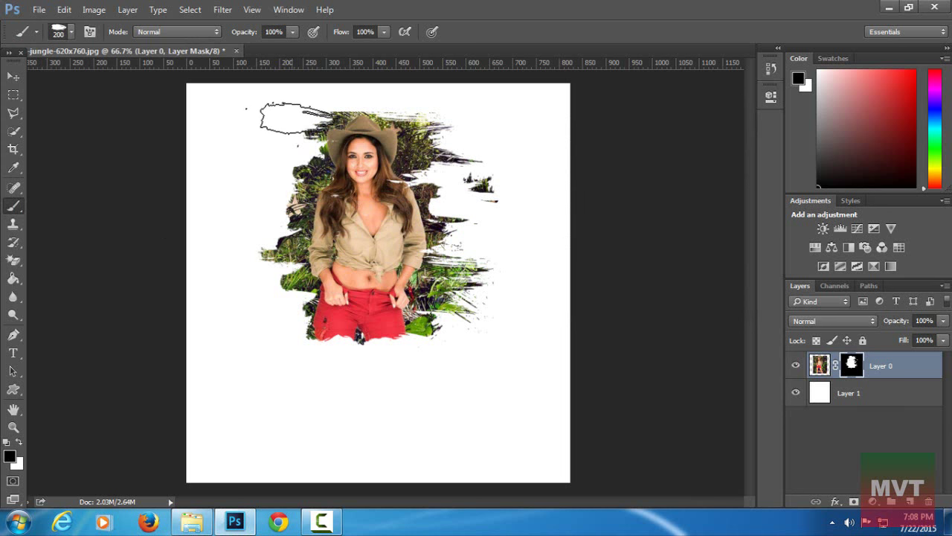
- Stamp a 300 px brush stroke revealing jungle left of the woman
left_click(61, 36)
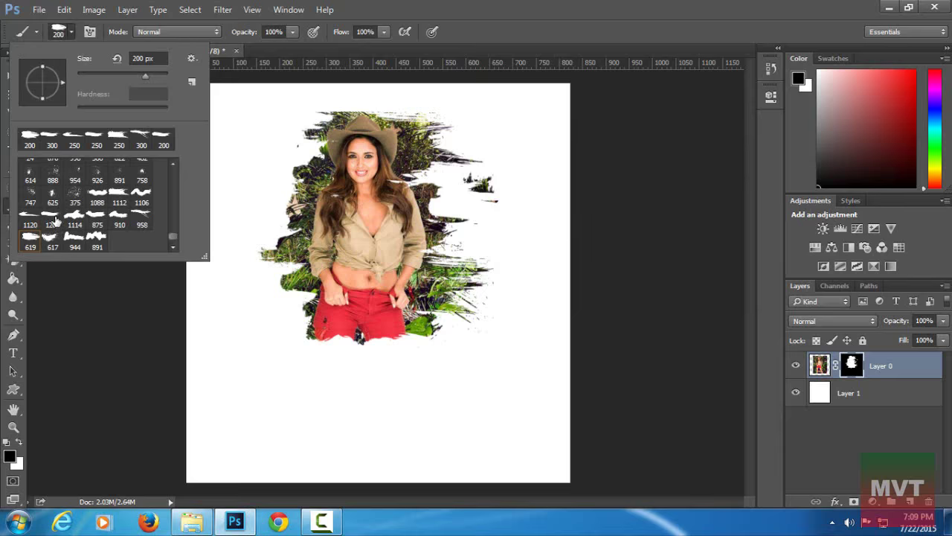
double_click(34, 221)
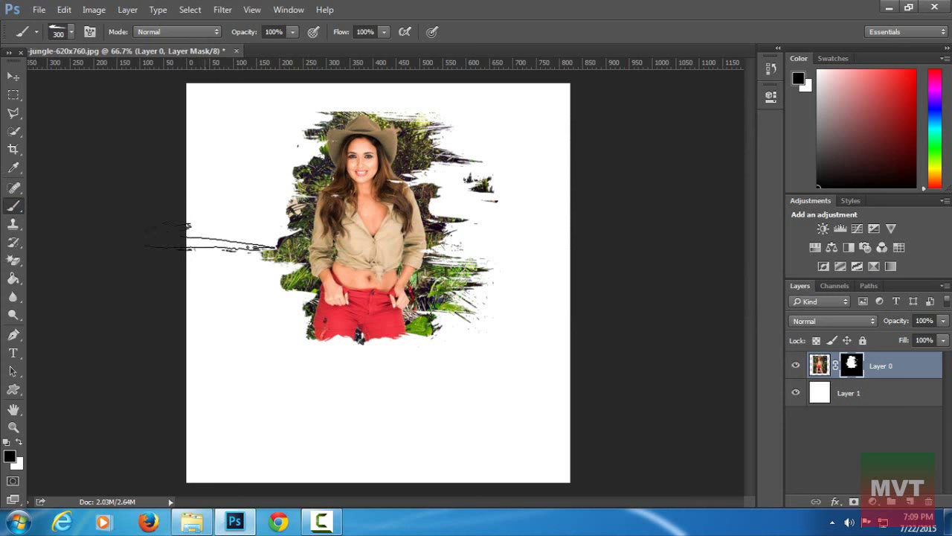
left_click(226, 237)
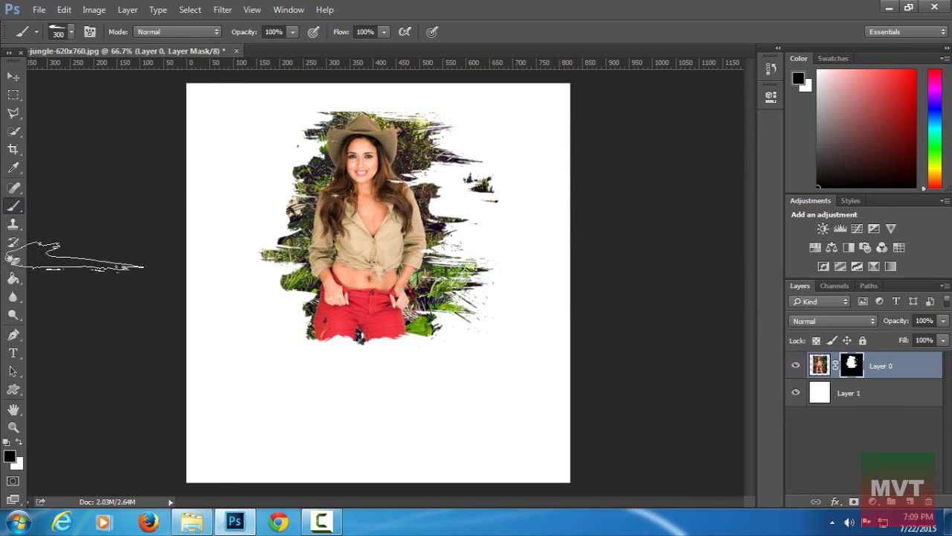
- Paint out the dark splatter right of the woman with a 175 px brush-stroke tip, then switch to white
left_click(71, 32)
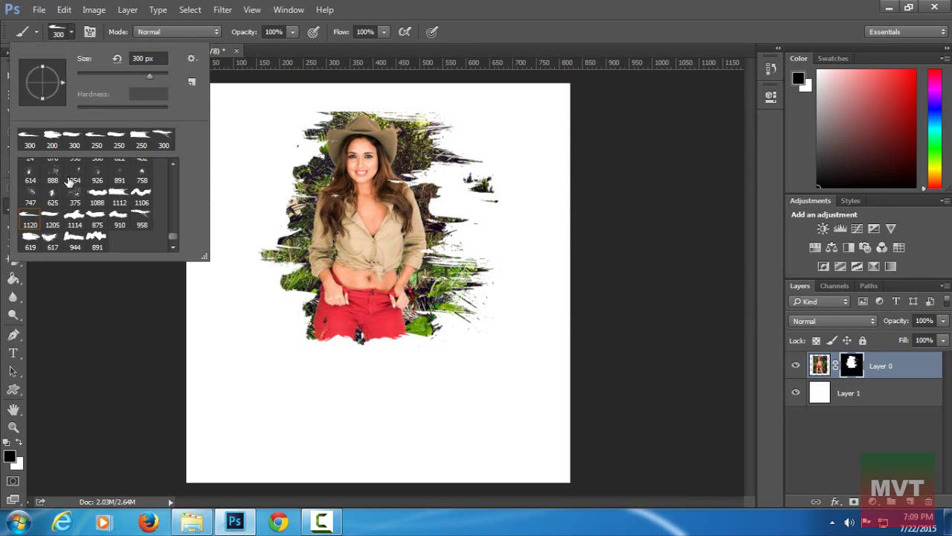
double_click(141, 220)
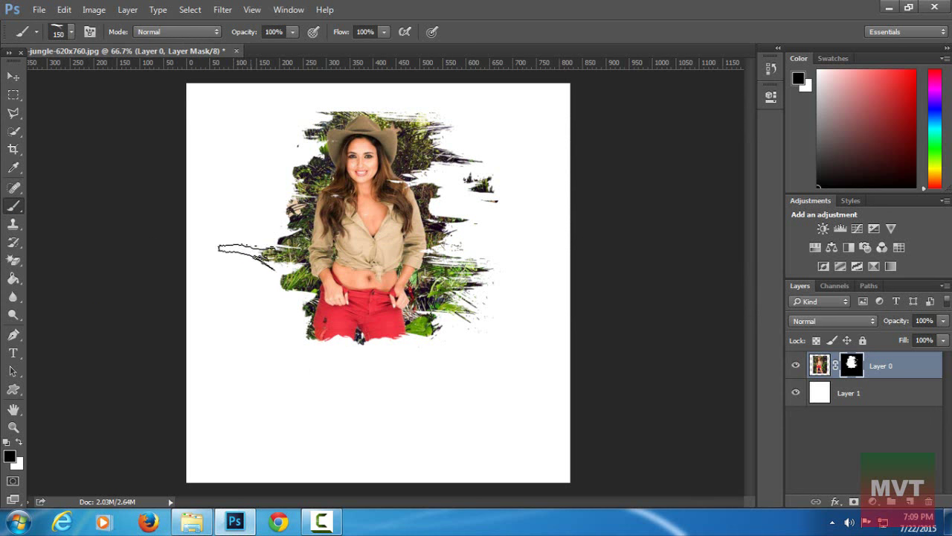
key("bracketright")
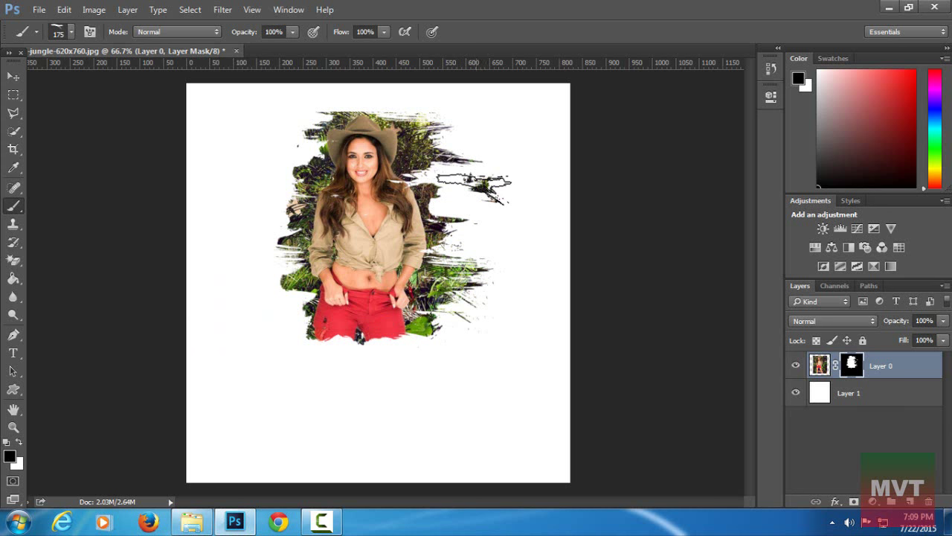
left_click_drag(475, 188, 496, 202)
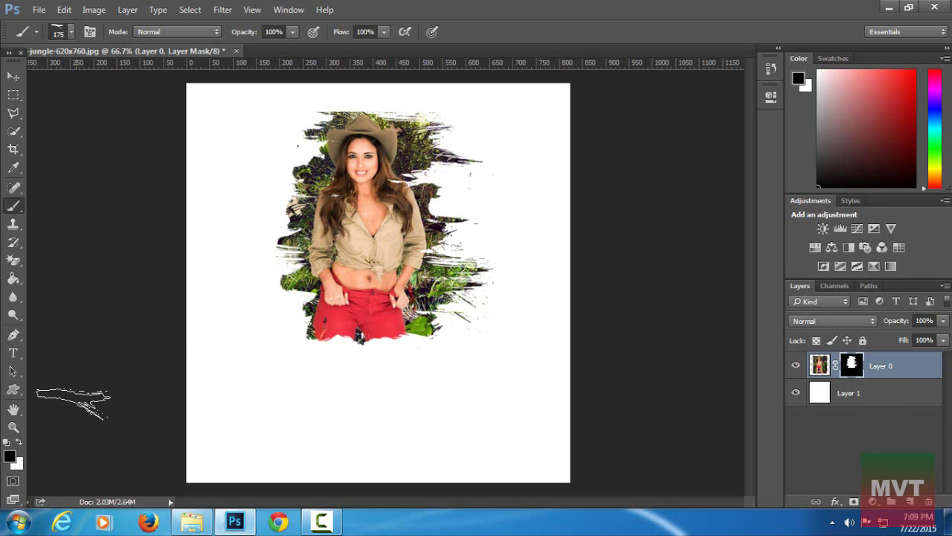
key("x")
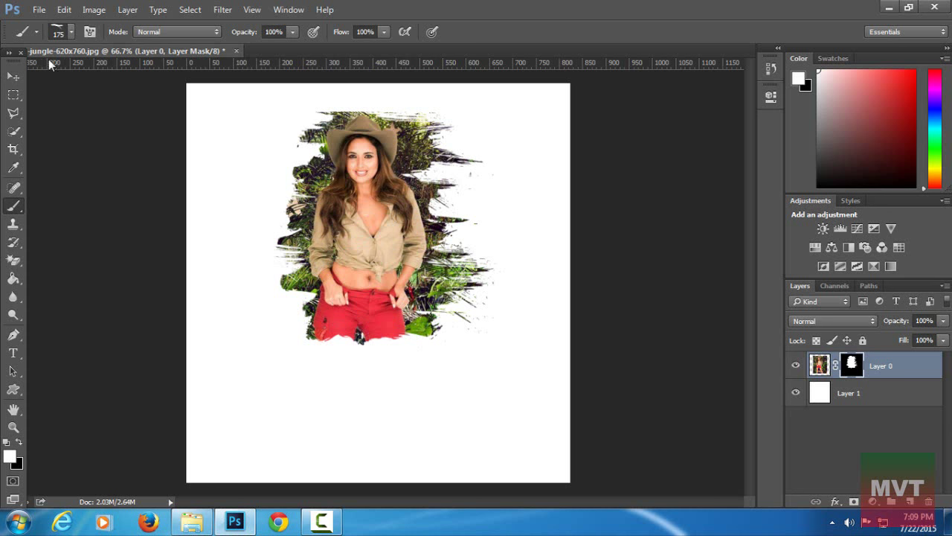
- Switch to the 1088 brush-stroke tip at size 500 and paint with black
left_click(70, 32)
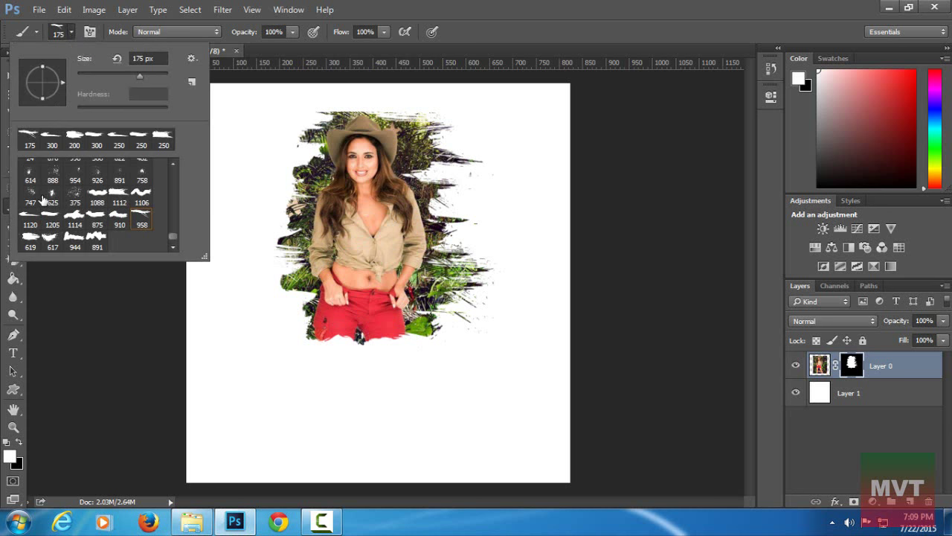
double_click(40, 238)
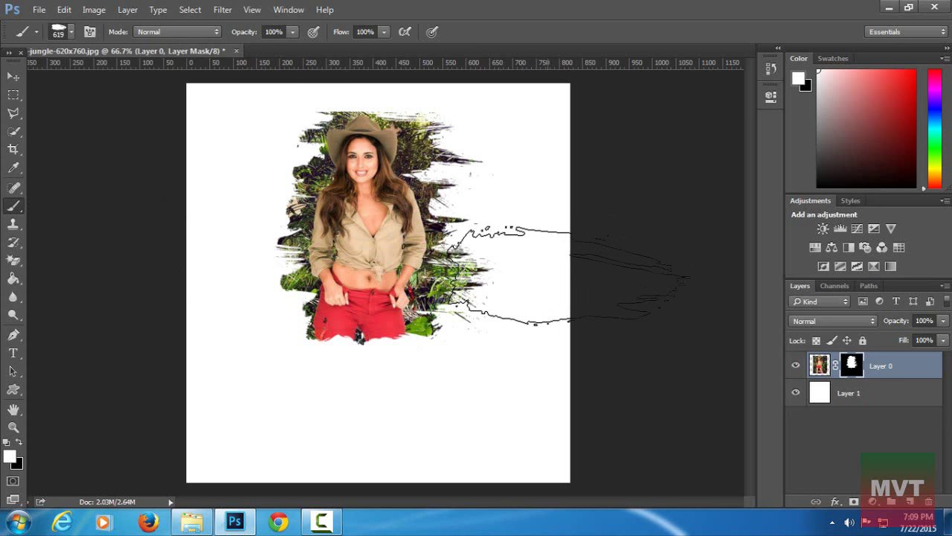
left_click(66, 32)
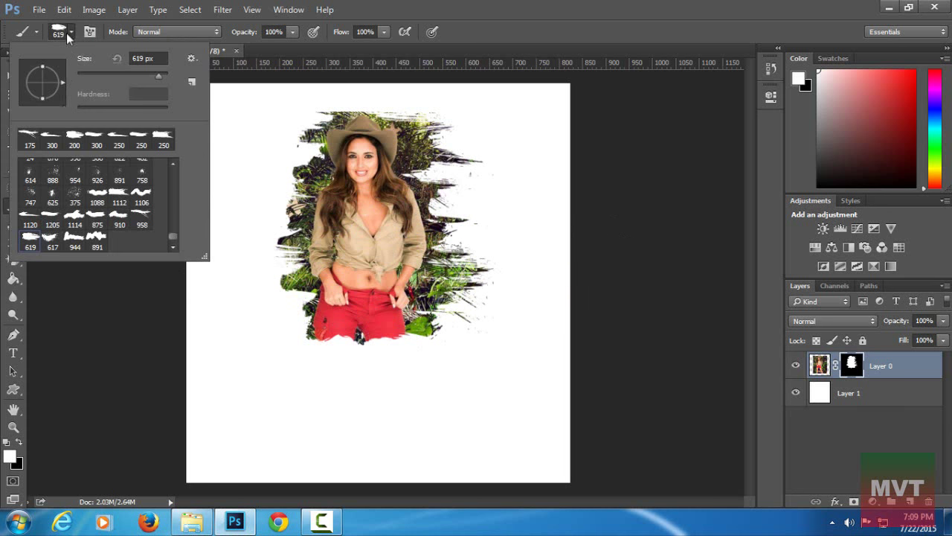
double_click(99, 201)
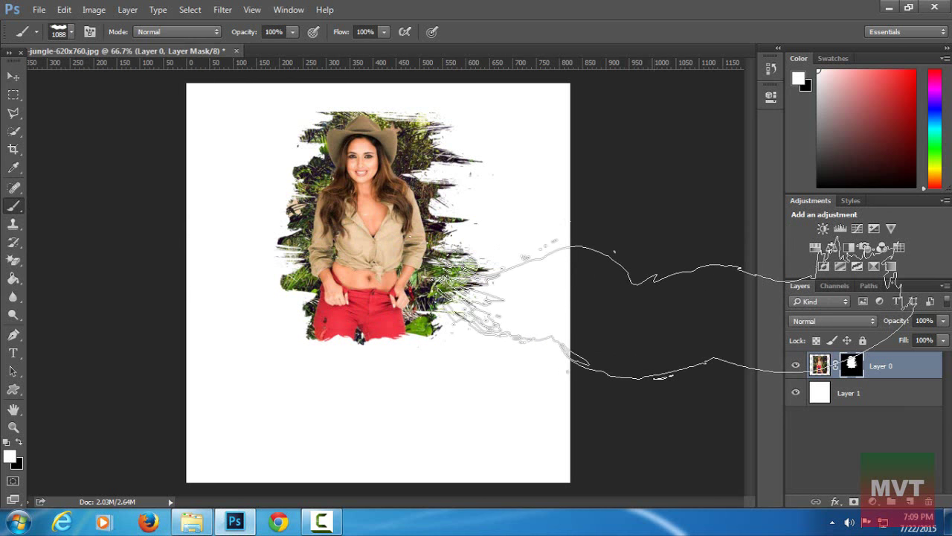
key("bracketleft")
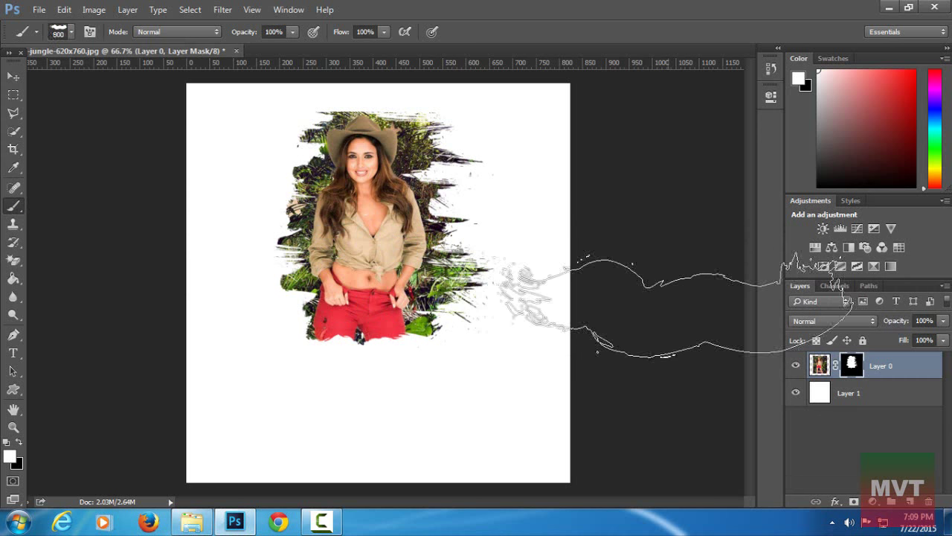
key("bracketleft")
key("bracketleft")
key("bracketleft")
key("bracketleft")
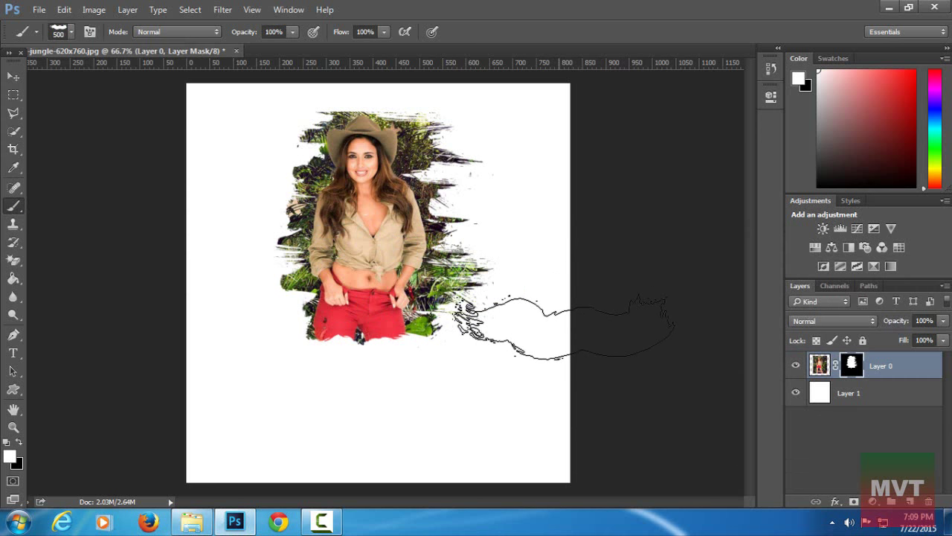
key("x")
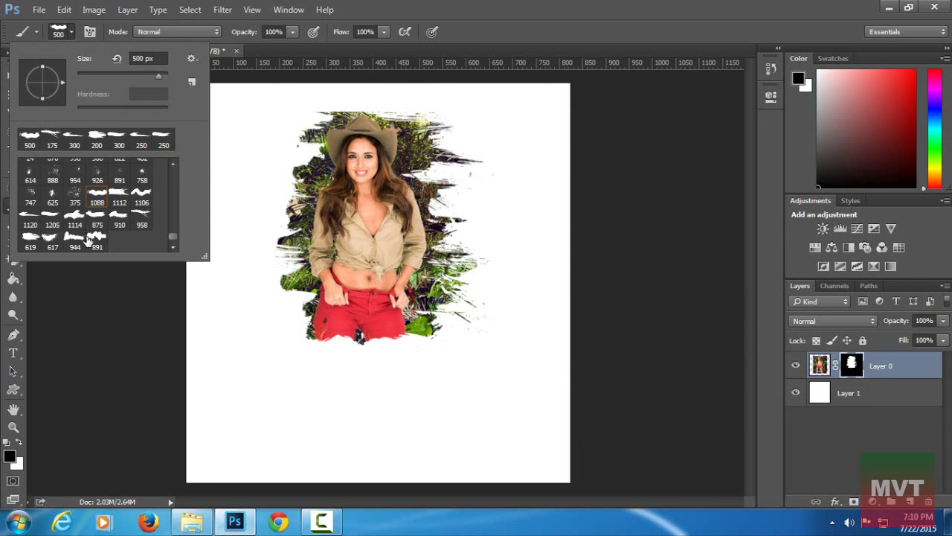
- Change to the 1112 brush-stroke tip at 125 px, then open the new fill/adjustment layer list
double_click(119, 195)
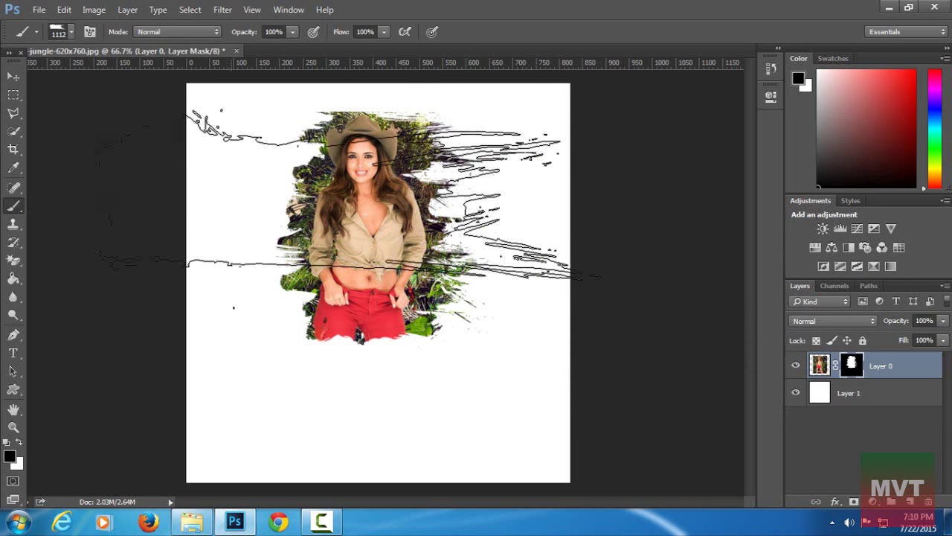
key("bracketleft")
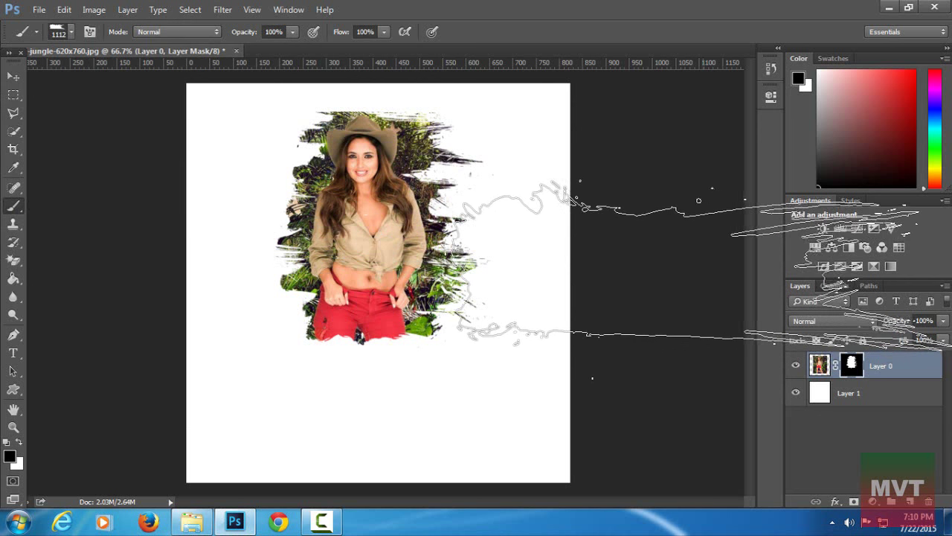
key("bracketleft")
key("bracketleft")
key("bracketleft")
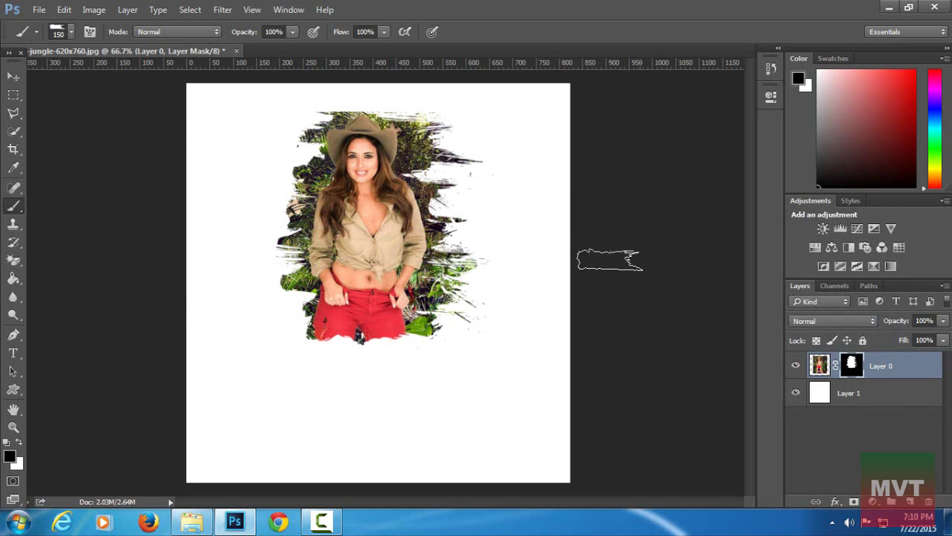
key("bracketleft")
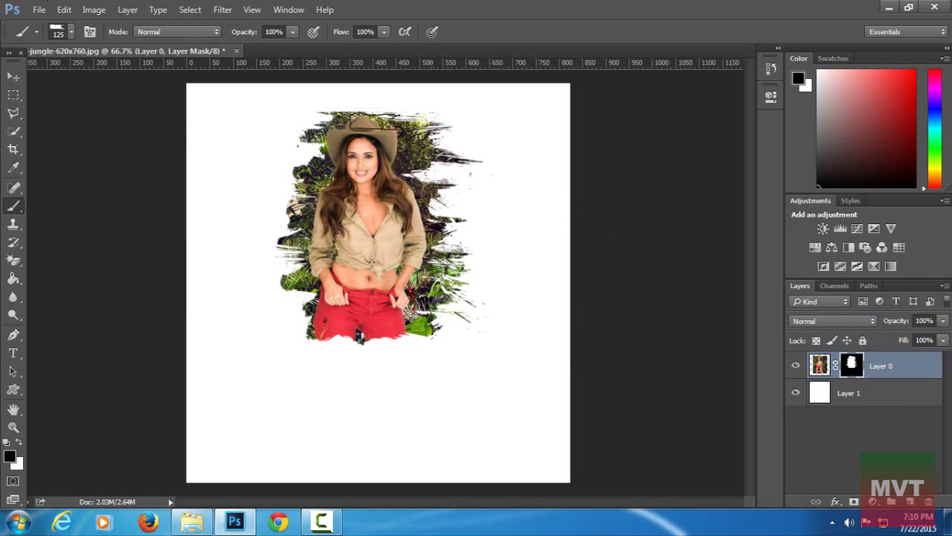
left_click(874, 499)
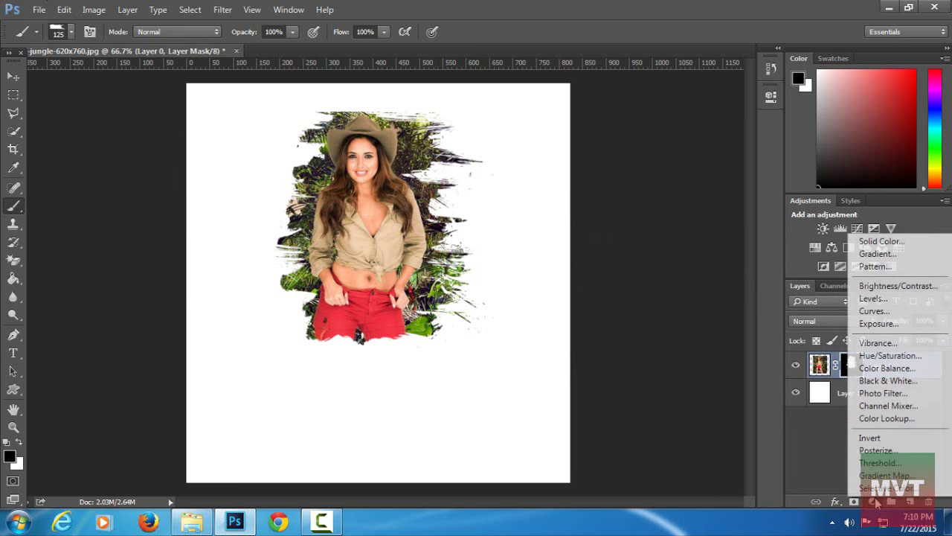
- Add a Solid Color fill layer in dark navy #010941
left_click(867, 242)
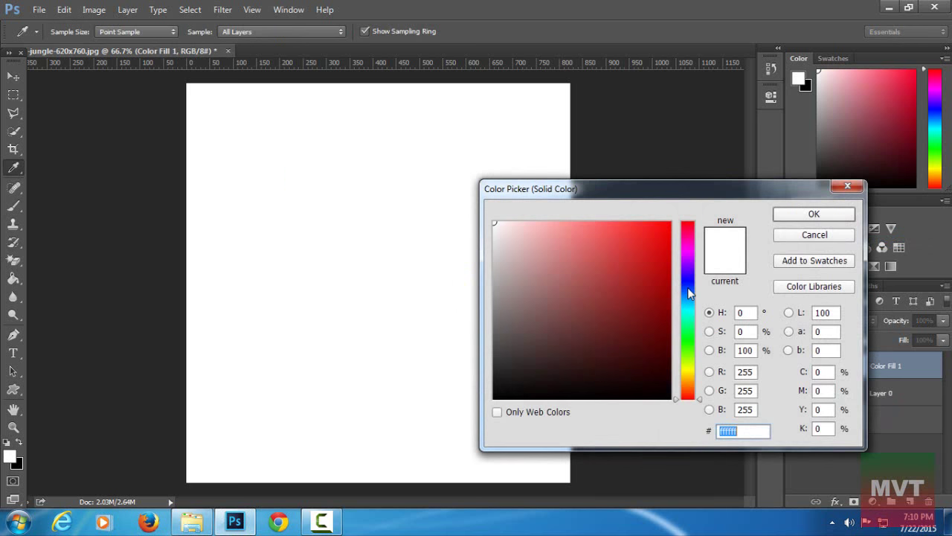
left_click_drag(687, 287, 677, 294)
left_click_drag(667, 356, 668, 352)
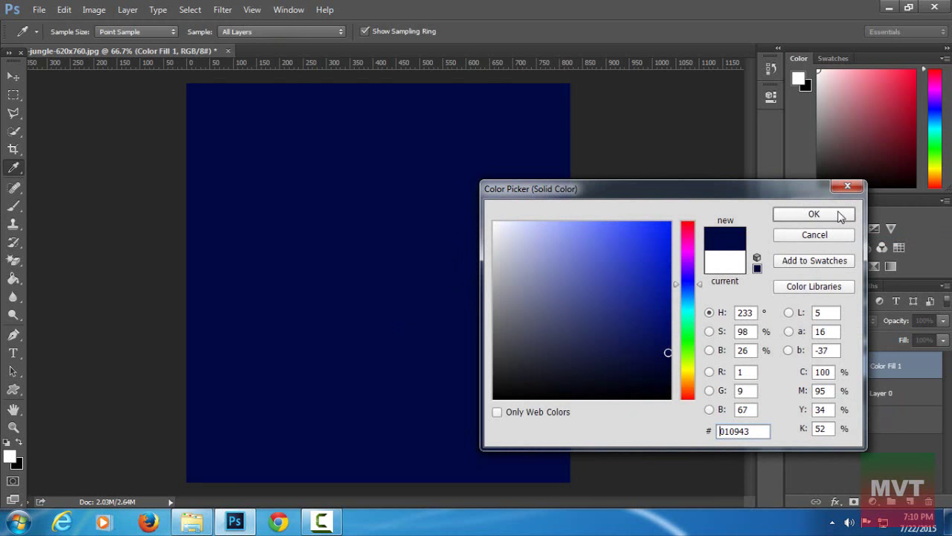
left_click(814, 214)
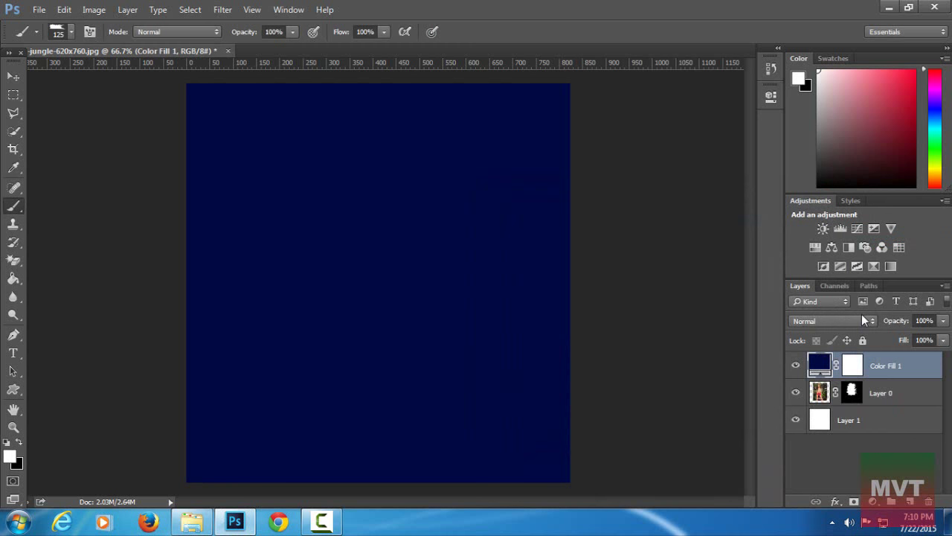
- Blend the navy fill in Exclusion mode and add a Levels adjustment layer
left_click(863, 319)
left_click(818, 252)
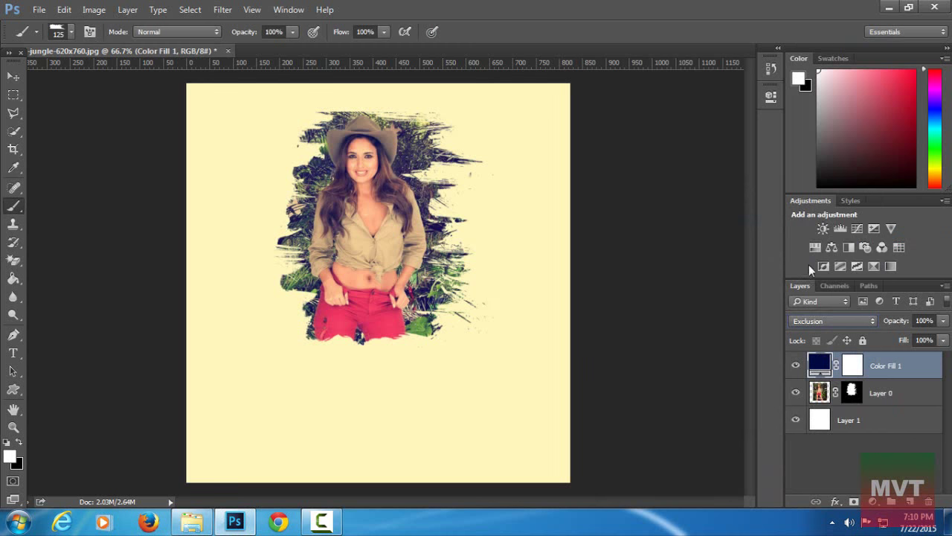
left_click(872, 503)
- Set Levels 1 input values to 9, 1.18 and 223, then add an empty Layer 2 and swap colours
left_click(874, 305)
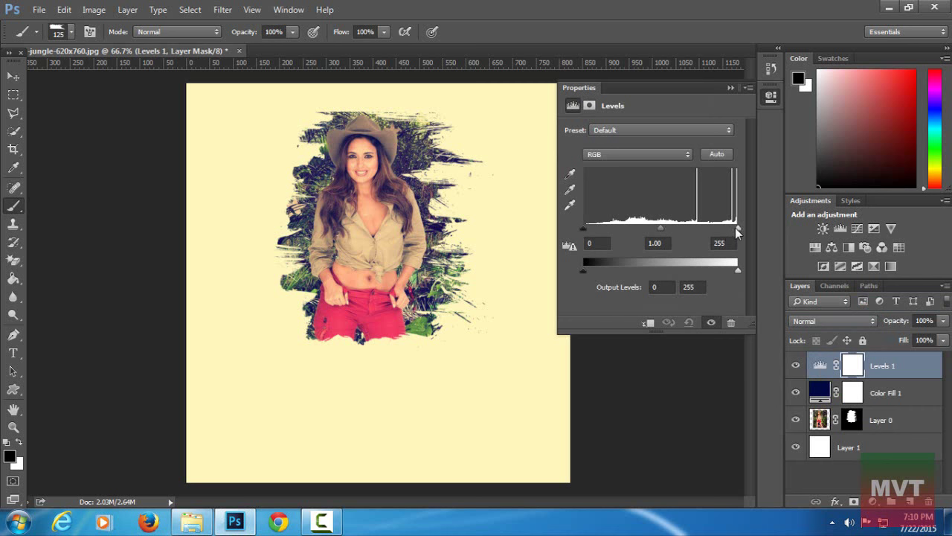
left_click_drag(737, 232, 729, 233)
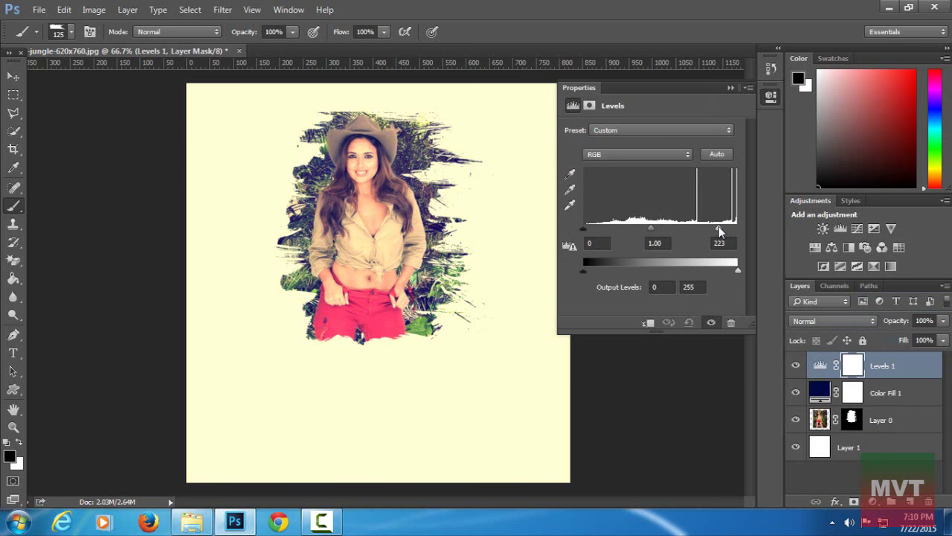
left_click_drag(584, 226, 588, 226)
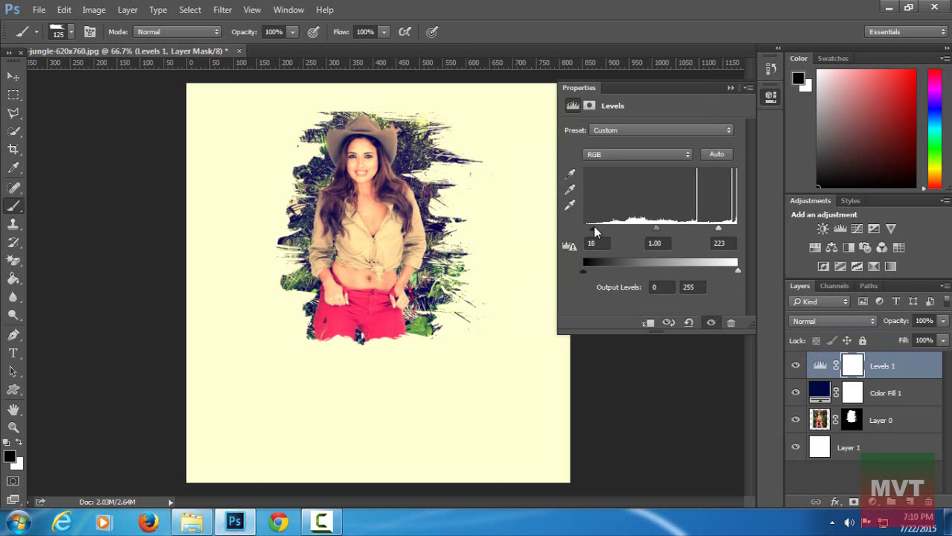
left_click_drag(653, 228, 646, 225)
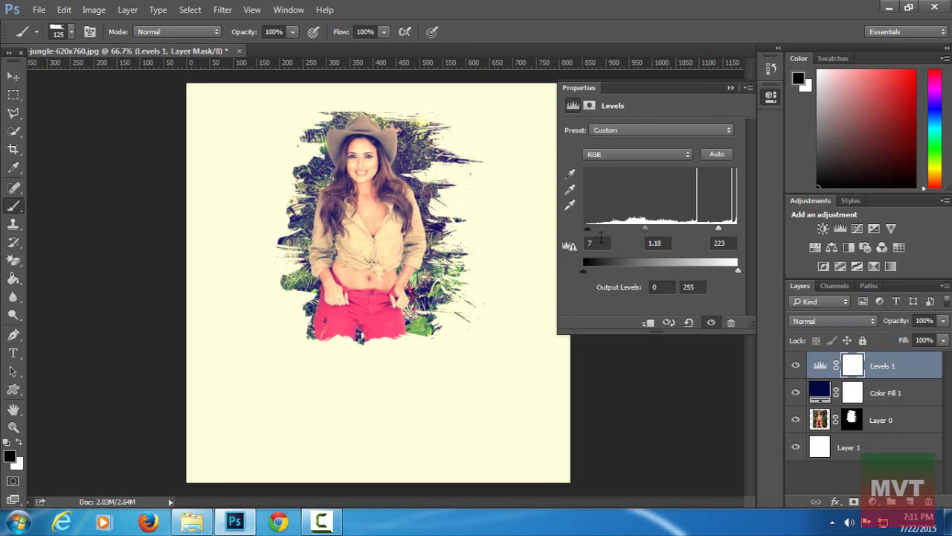
left_click_drag(592, 225, 593, 226)
left_click(731, 88)
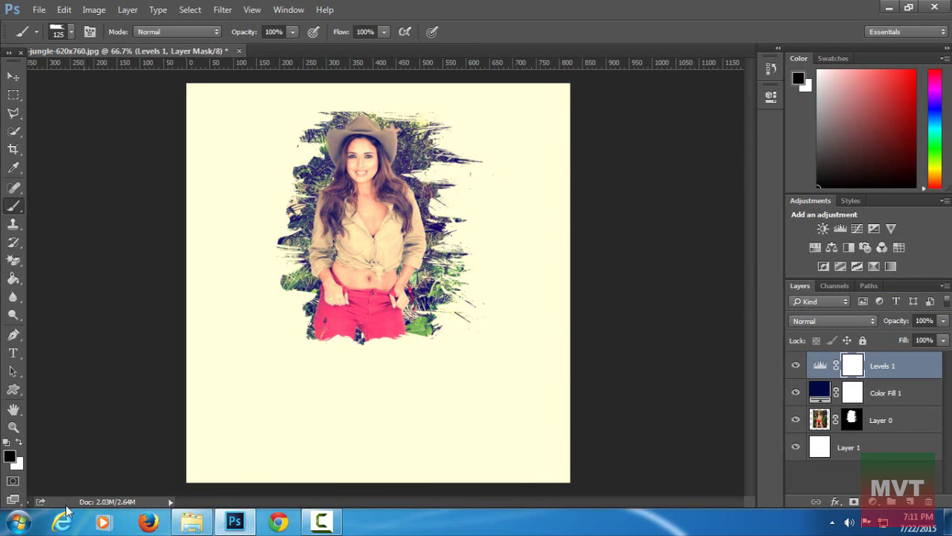
left_click(910, 502)
key("x")
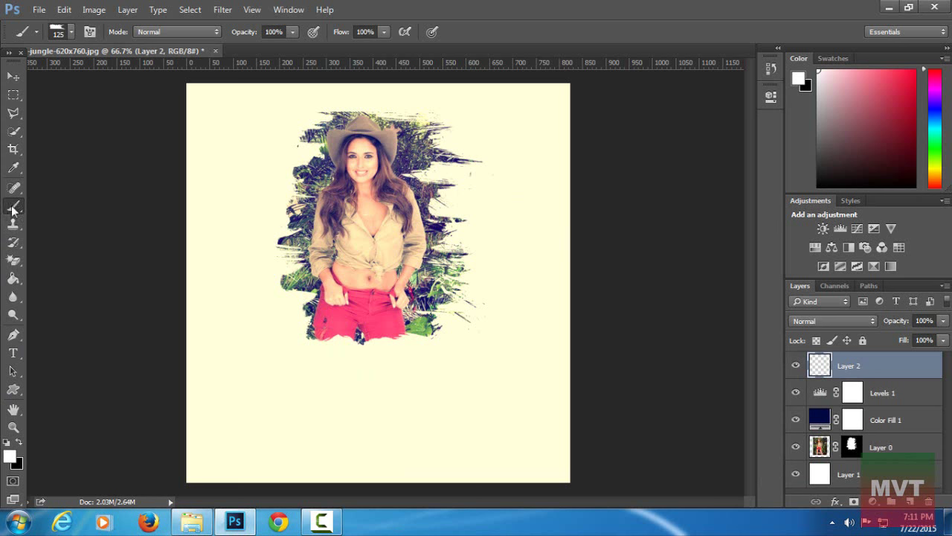
- Select the soft round brush and enlarge it to 300 px
left_click(71, 31)
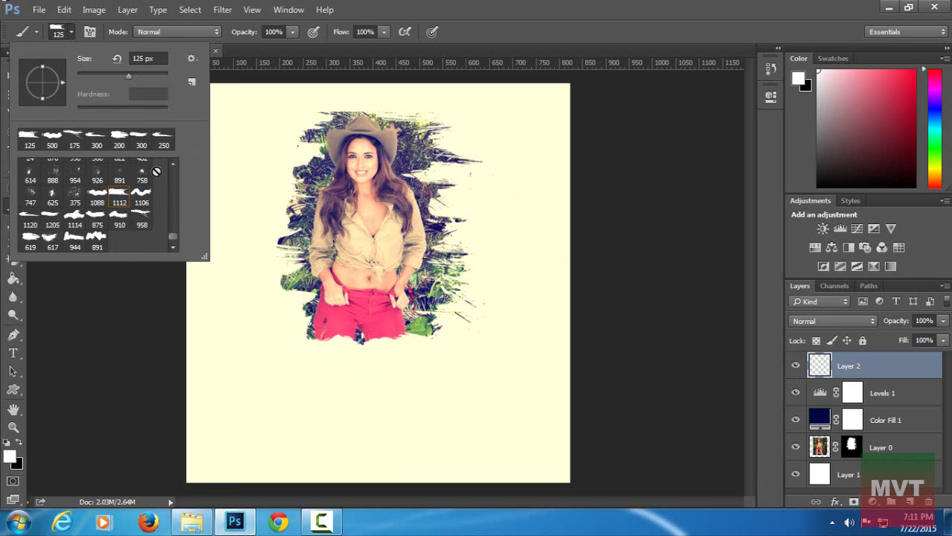
scroll(173, 186, "up", 3)
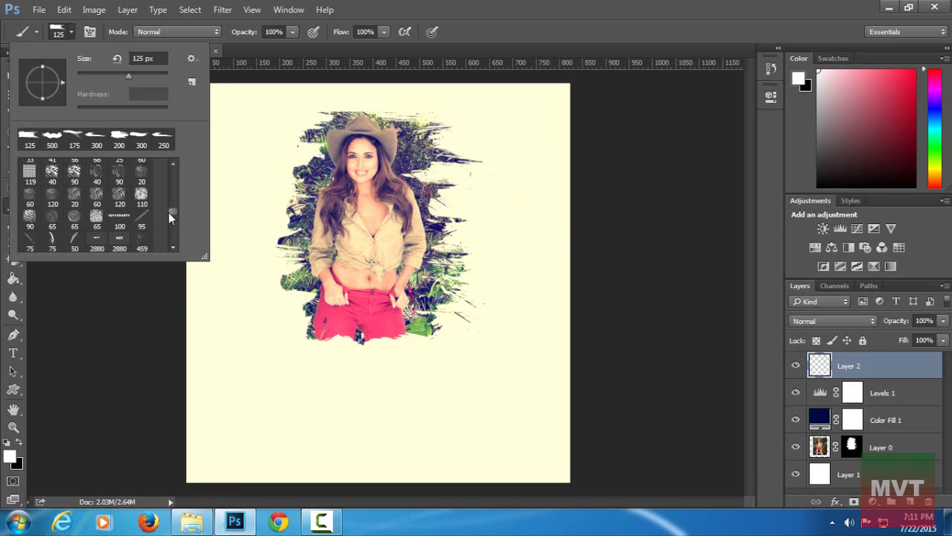
left_click_drag(171, 212, 173, 171)
double_click(30, 171)
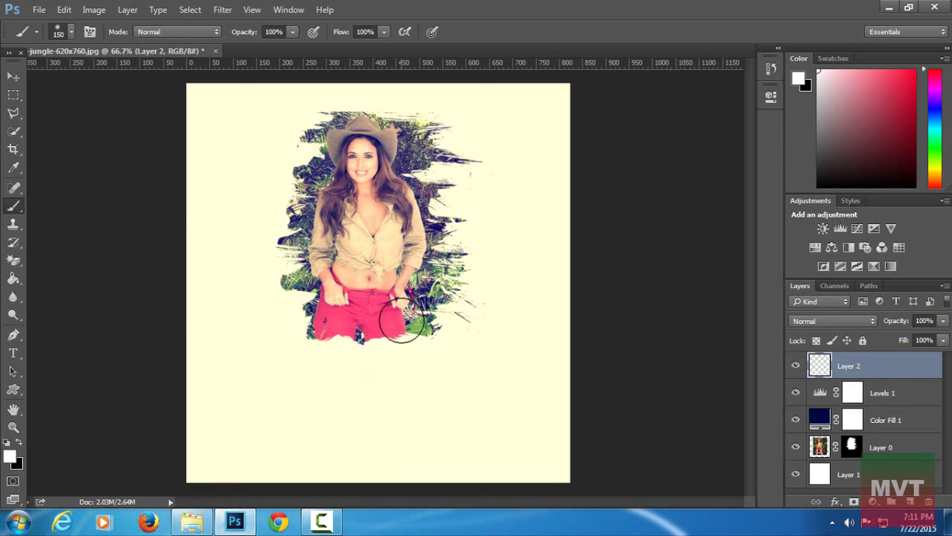
key("bracketright")
key("bracketright")
key("bracketright")
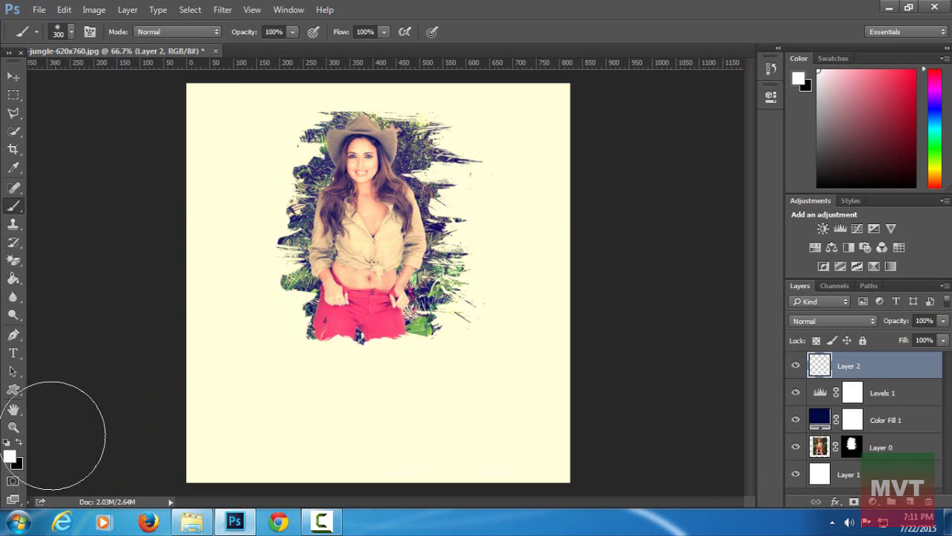
- Set the foreground colour to deep crimson c70126
left_click(10, 455)
mouse_move(654, 238)
left_mouse_down()
mouse_move(672, 271)
mouse_move(670, 260)
left_mouse_up()
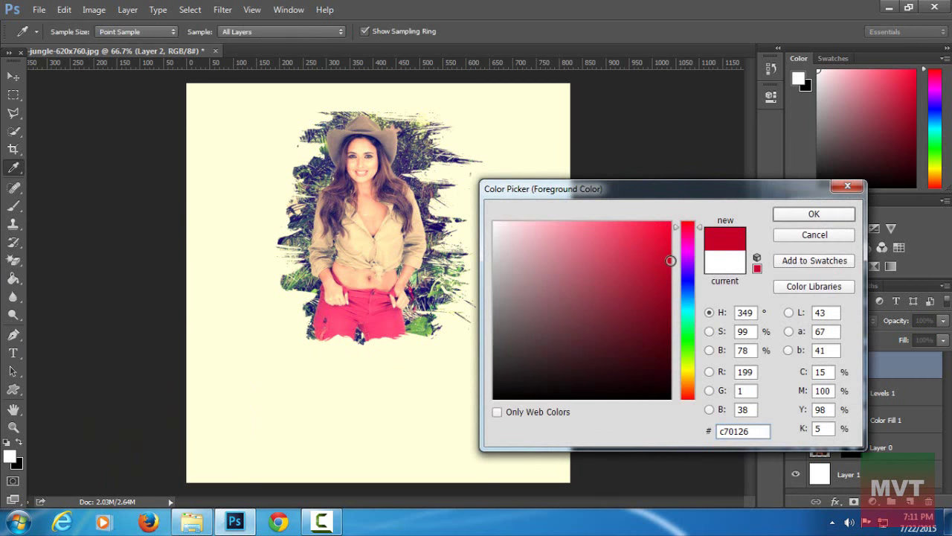
left_click(786, 214)
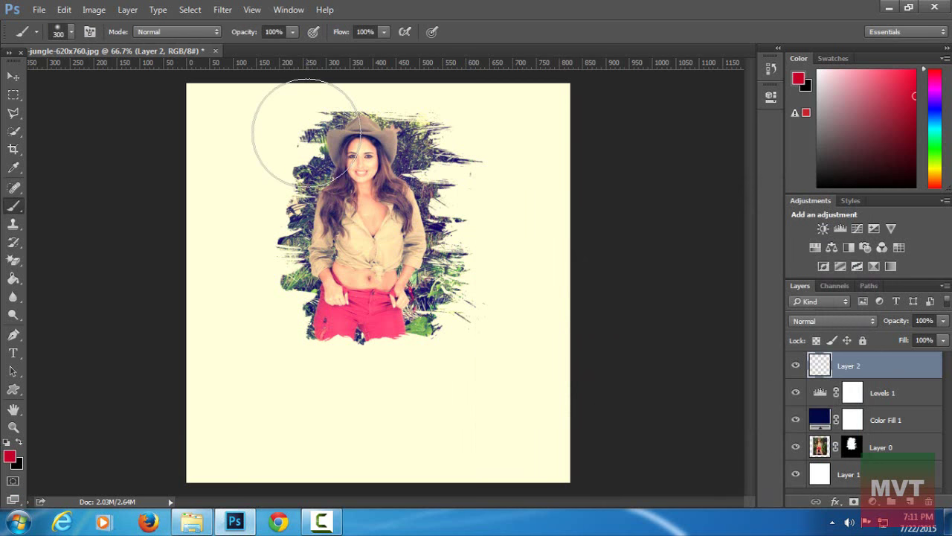
- Paint a 200 px red dab beside the hat, blend Layer 2 in Lighten, and begin picking a magenta colour
key("bracketleft")
key("bracketleft")
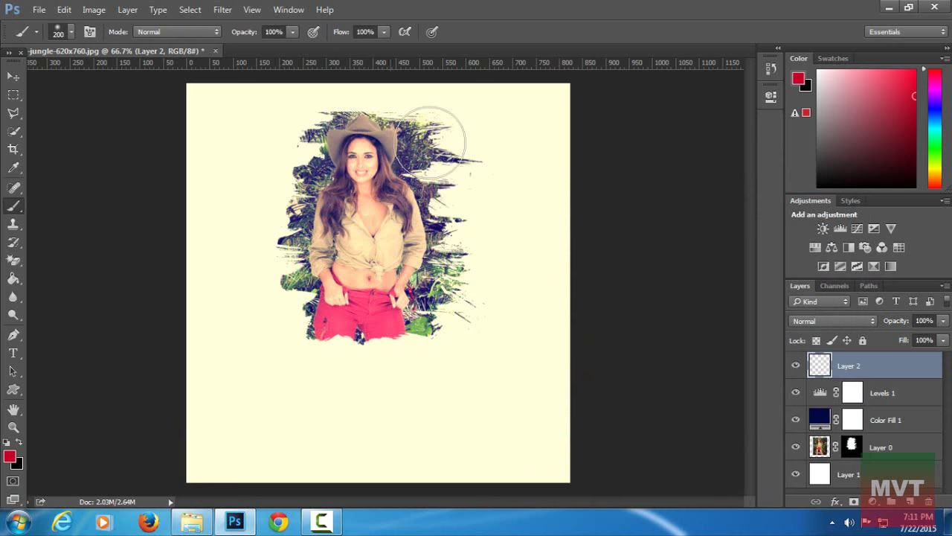
left_click(322, 117)
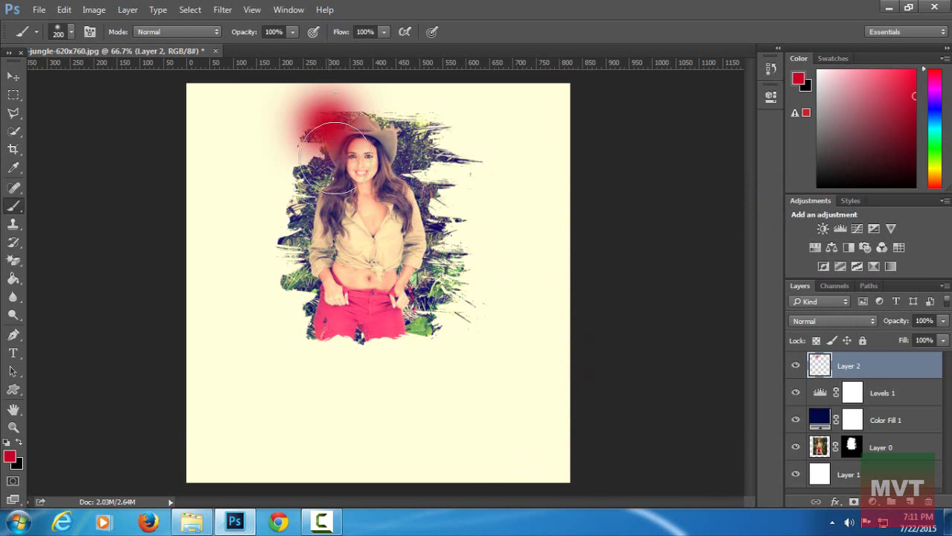
left_click(830, 322)
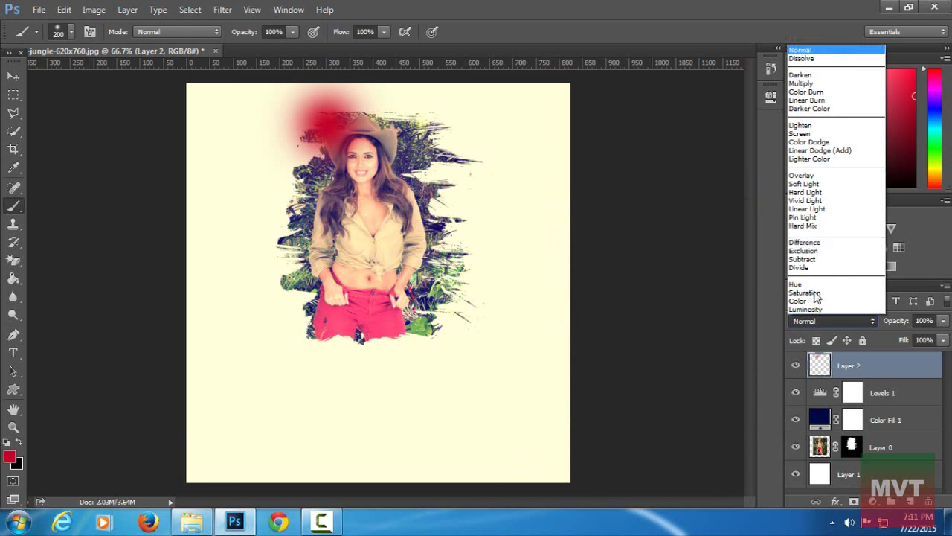
left_click(802, 127)
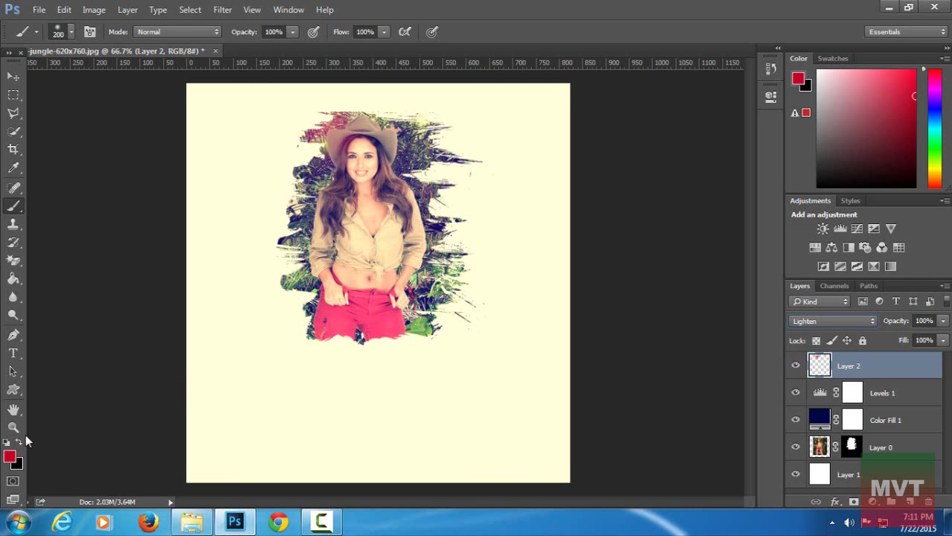
left_click(9, 456)
mouse_move(686, 285)
left_mouse_down()
mouse_move(685, 257)
mouse_move(697, 255)
left_mouse_up()
- Confirm a dark purple foreground, set the brush to 300 px, and undo a trial purple stroke
left_click(662, 300)
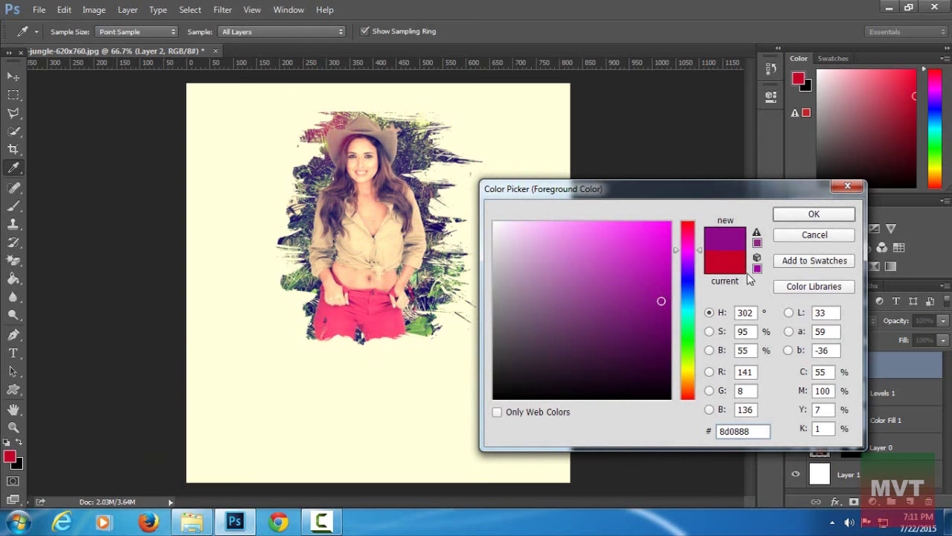
left_click(805, 214)
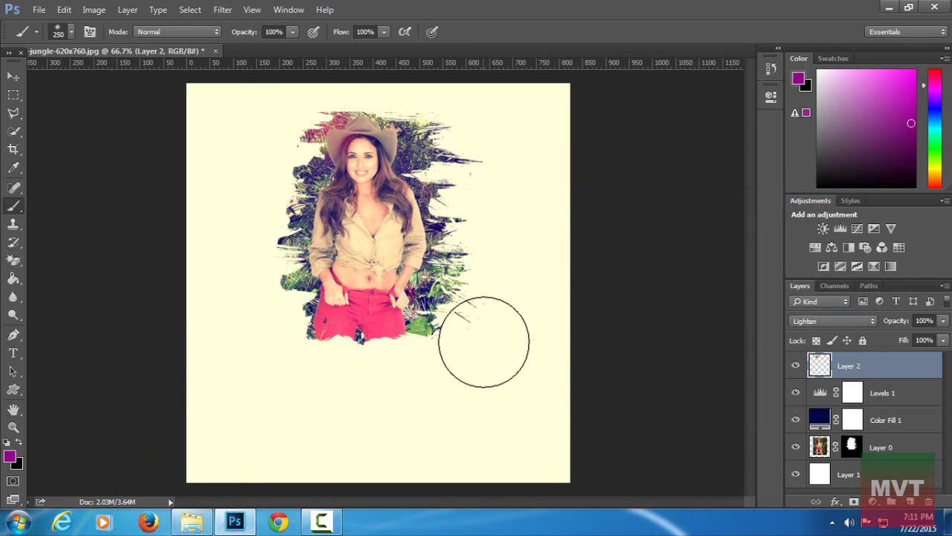
key("bracketleft")
key("bracketleft")
key("bracketright")
key("bracketleft")
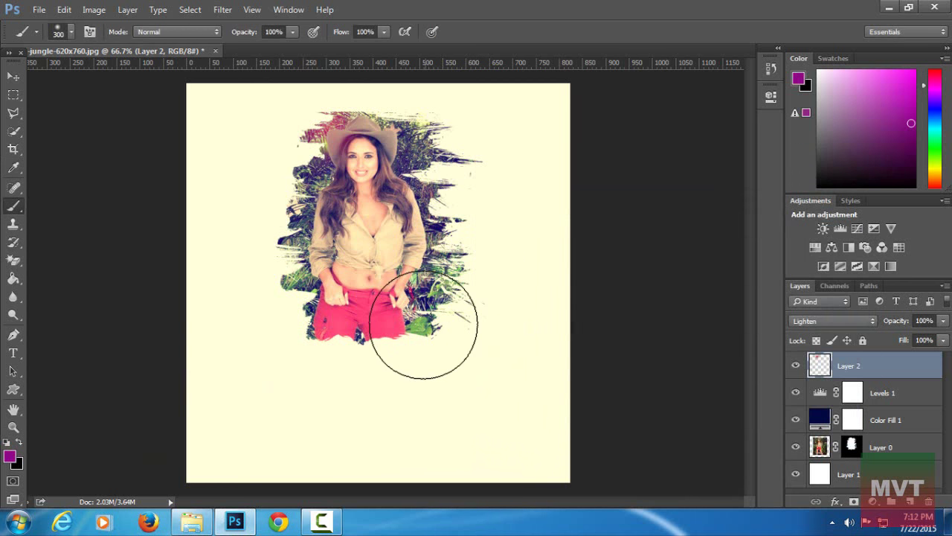
left_click(414, 319)
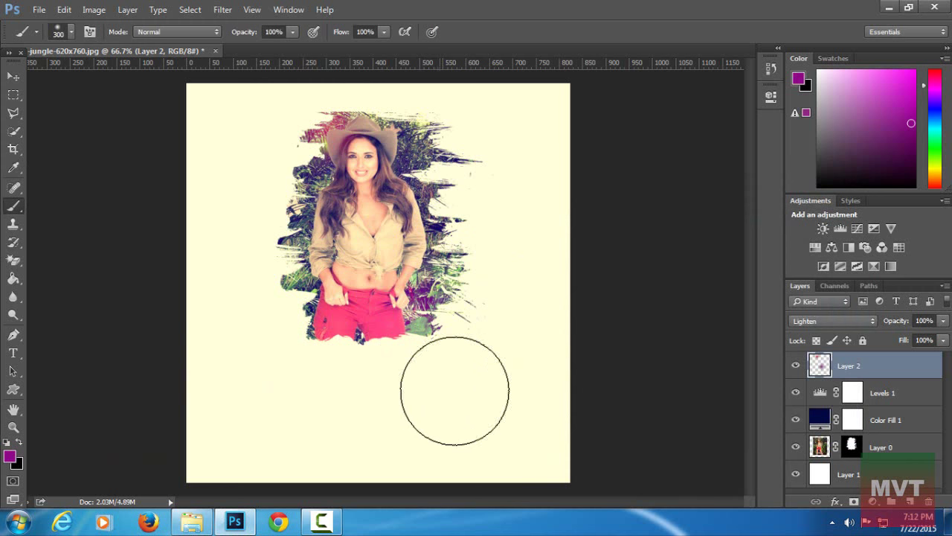
key("ctrl+z")
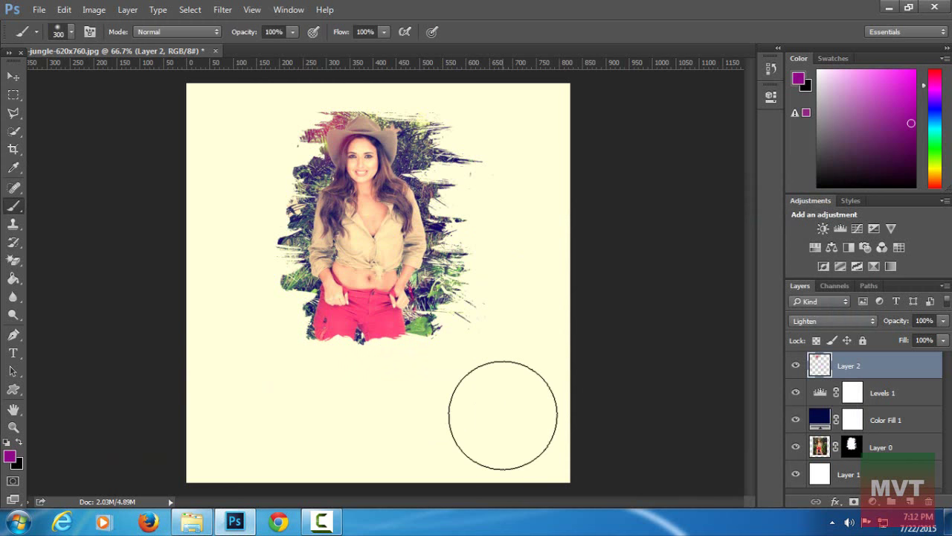
- On a new Layer 3, paint a soft purple blob over the pants and blend it in Lighten mode
left_click(907, 502)
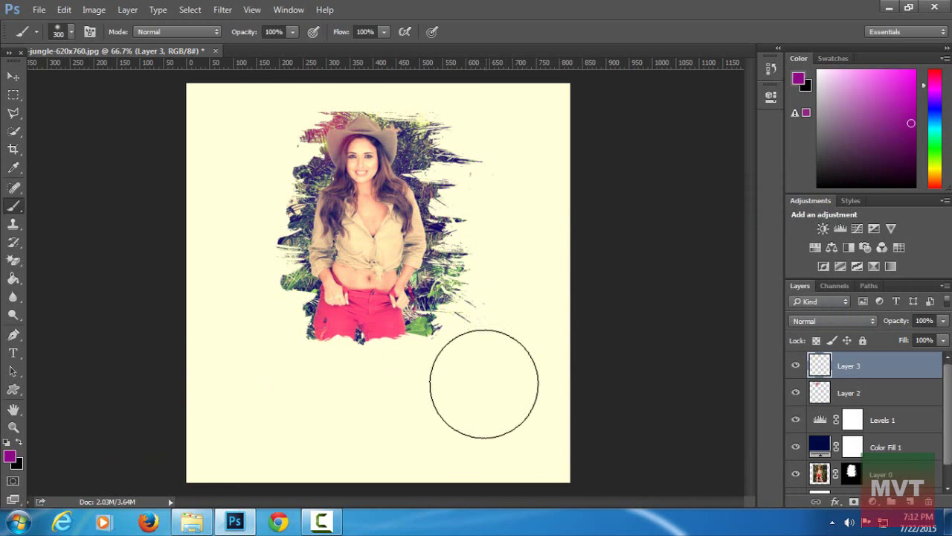
left_click(414, 319)
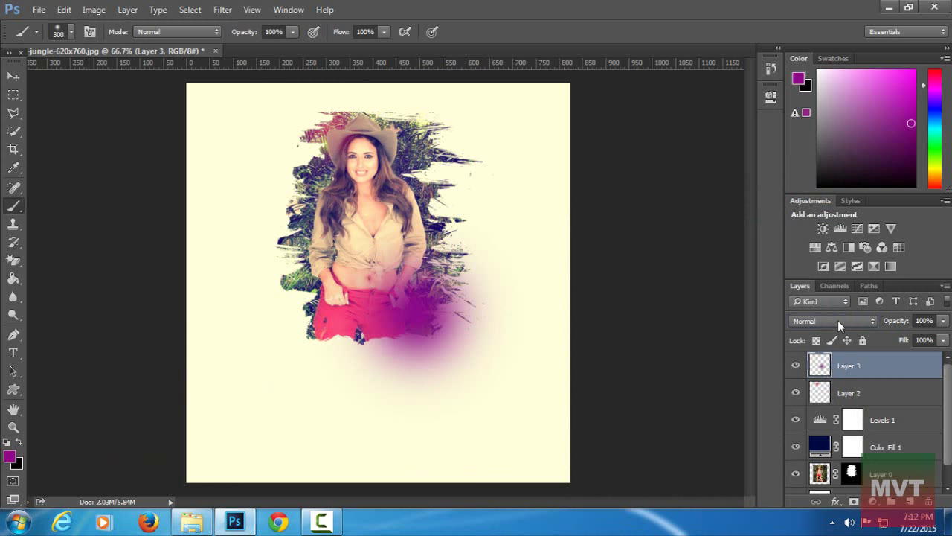
left_click(838, 320)
left_click(803, 186)
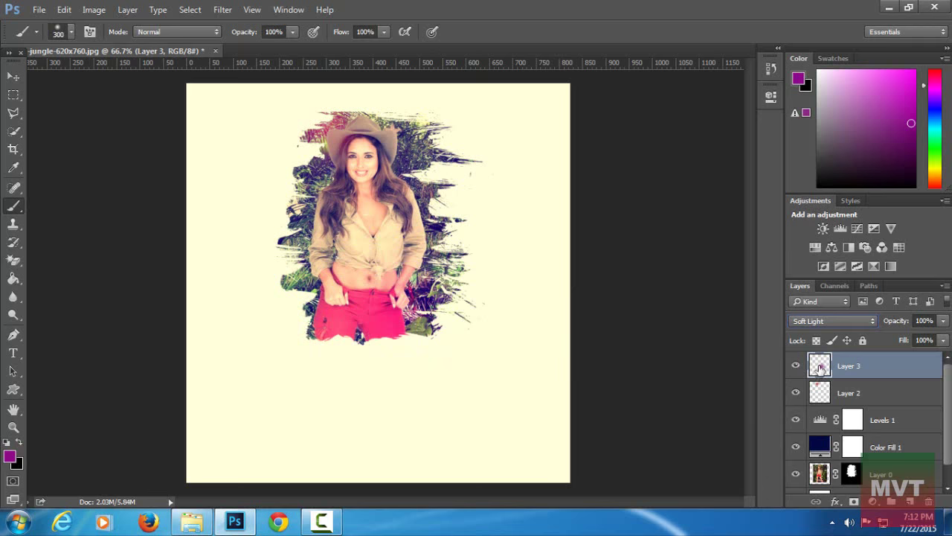
left_click(840, 320)
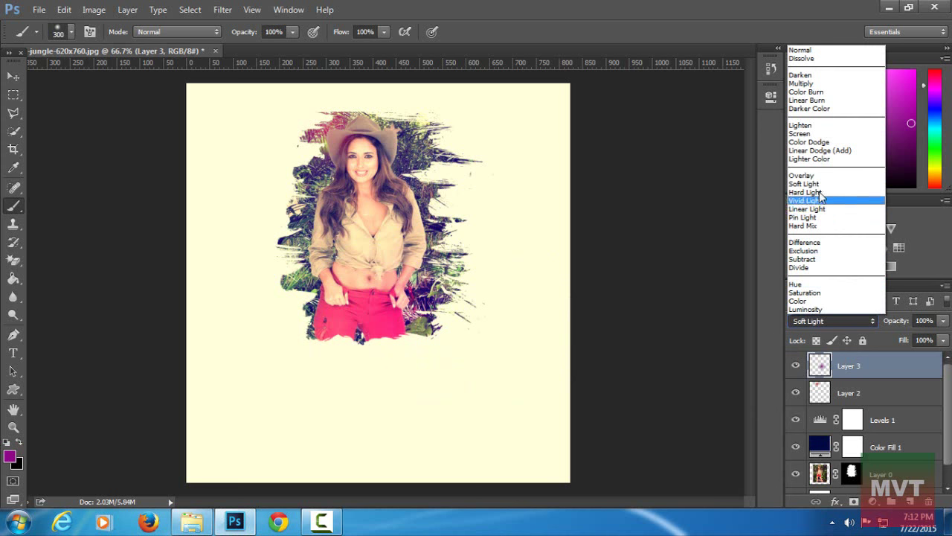
left_click(811, 133)
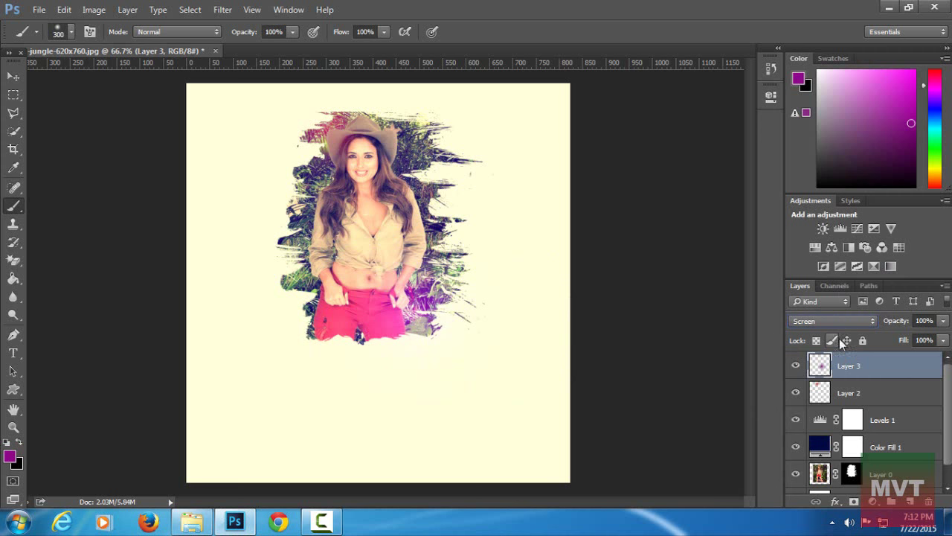
left_click(832, 321)
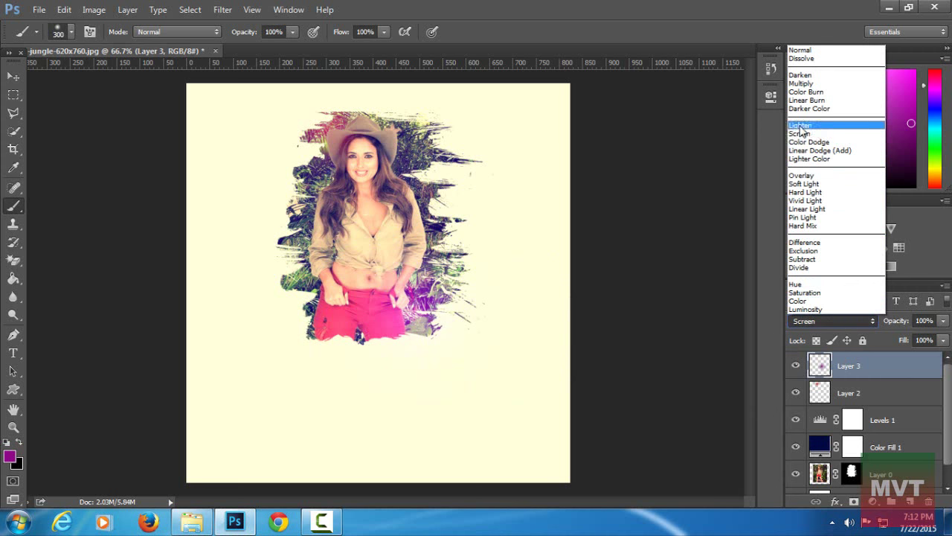
left_click(801, 126)
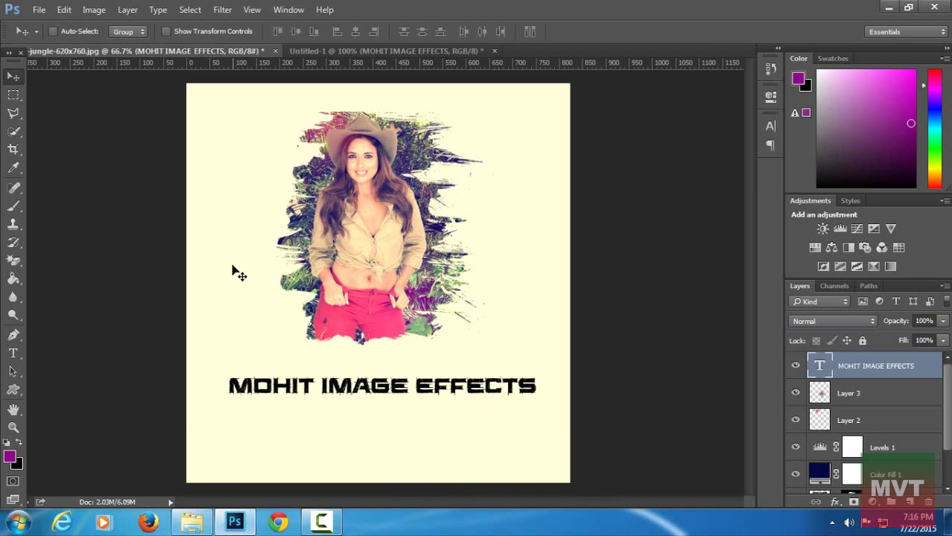
- Zoom in to 100% and drag the MOHIT IMAGE EFFECTS title until it's centred beneath the woman
key("ctrl+plus")
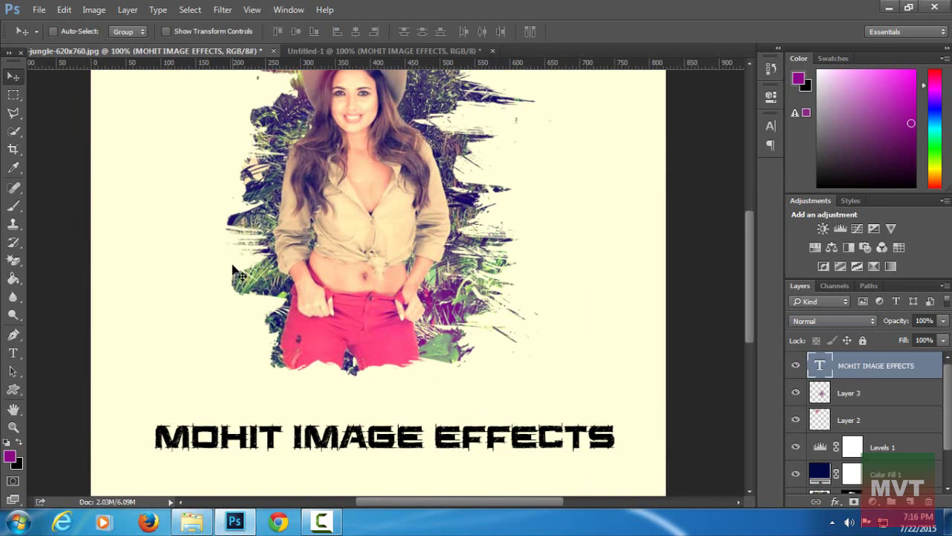
left_click_drag(493, 170, 485, 197)
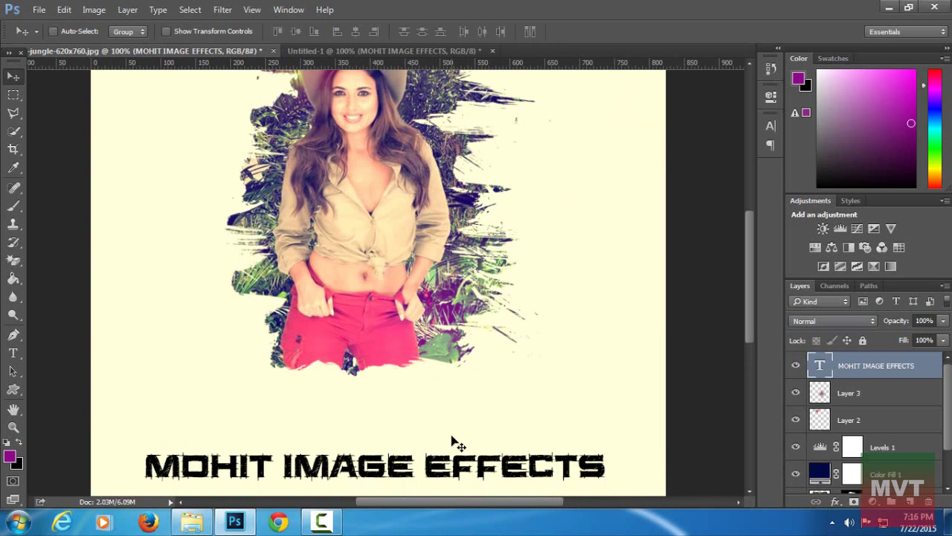
left_click_drag(457, 473, 448, 463)
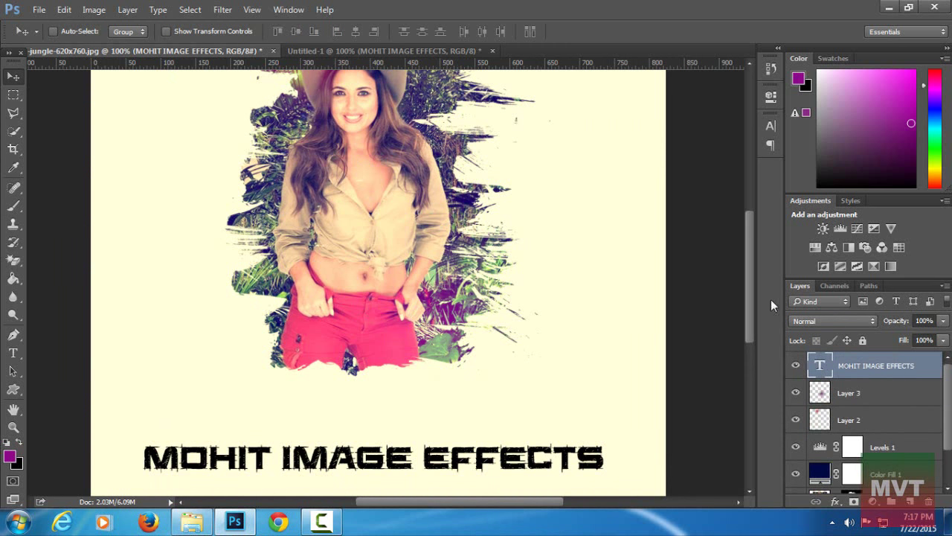
left_click_drag(748, 306, 757, 320)
left_click_drag(487, 399, 493, 357)
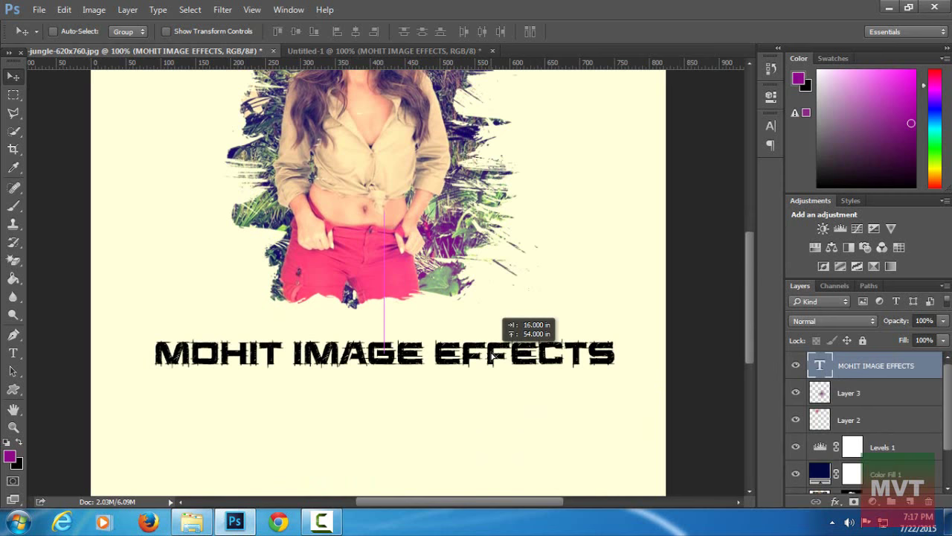
left_click_drag(753, 332, 756, 295)
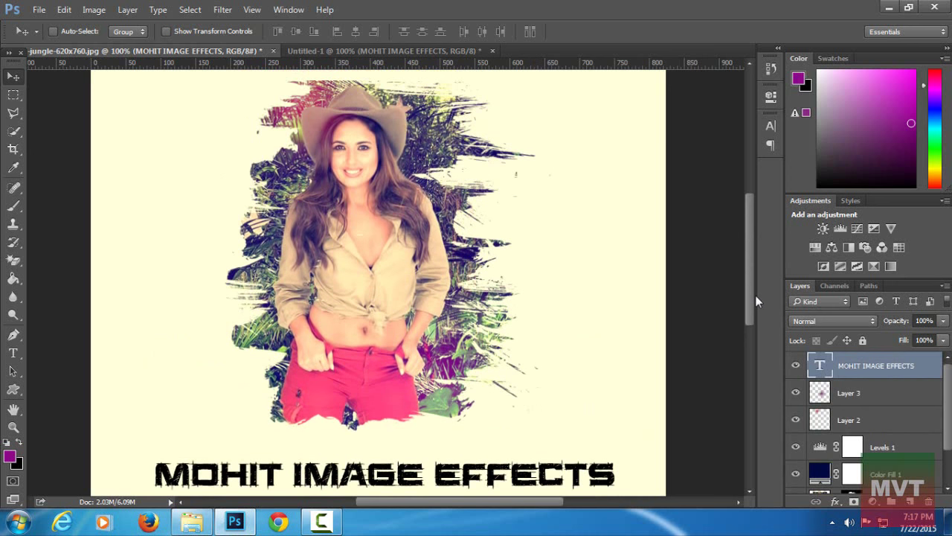